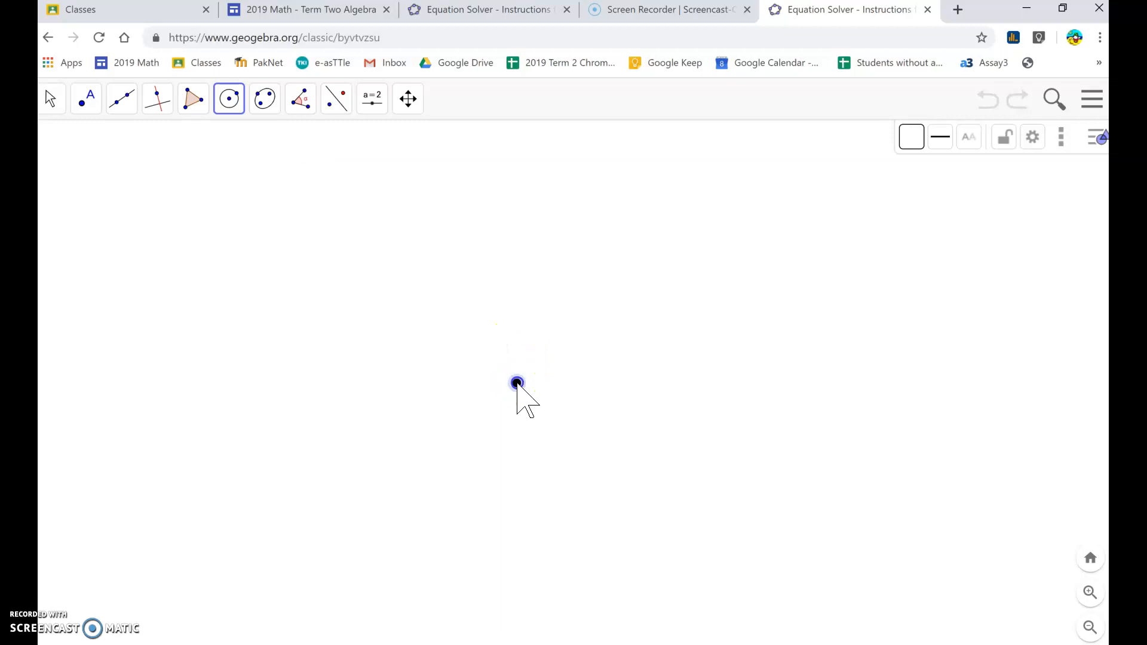
Complete a large circle around the placed centre and draw a segment from the circle's upper-left edge to a point inside it
{"action": "left_click", "coordinate": [273, 382]}
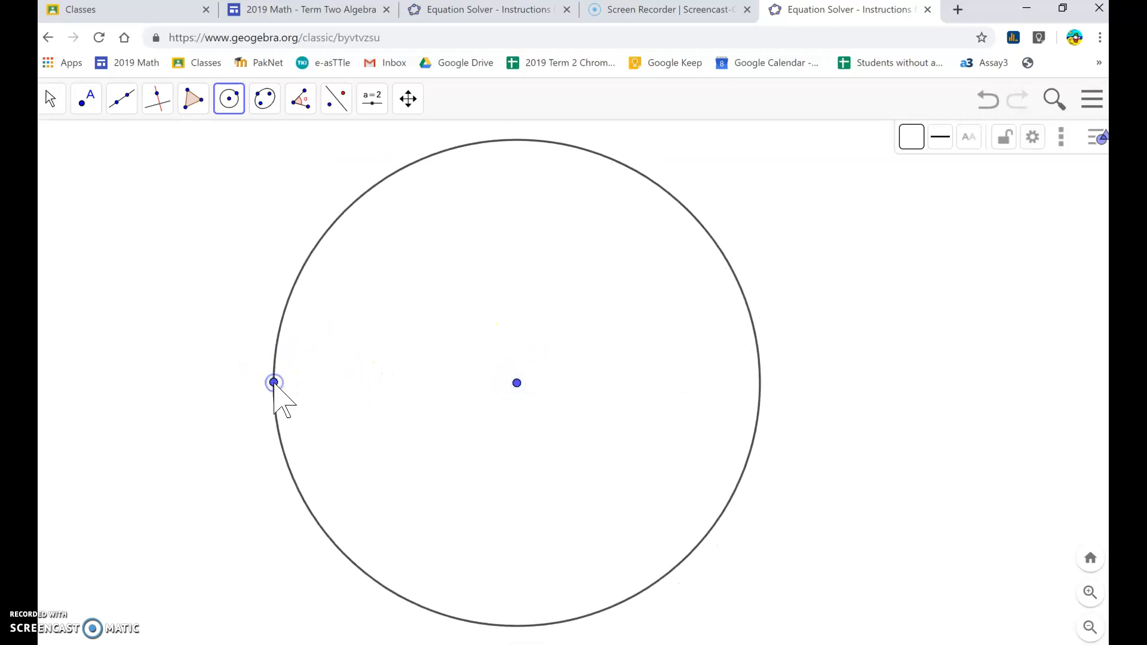
{"action": "left_click", "coordinate": [131, 113]}
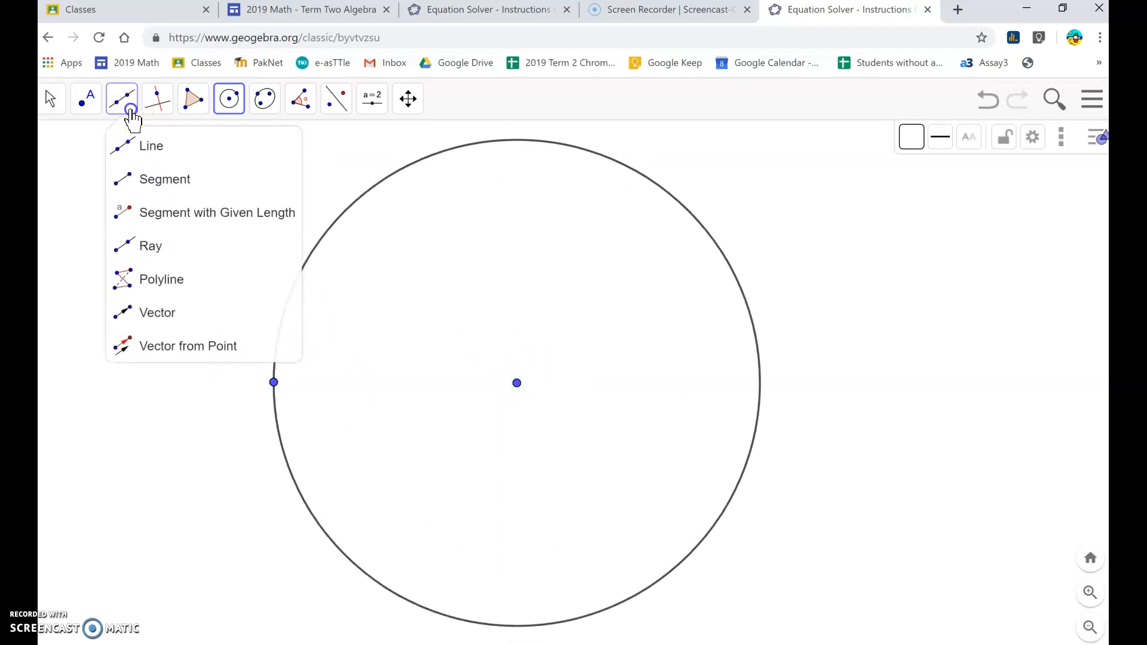
{"action": "left_click", "coordinate": [151, 182]}
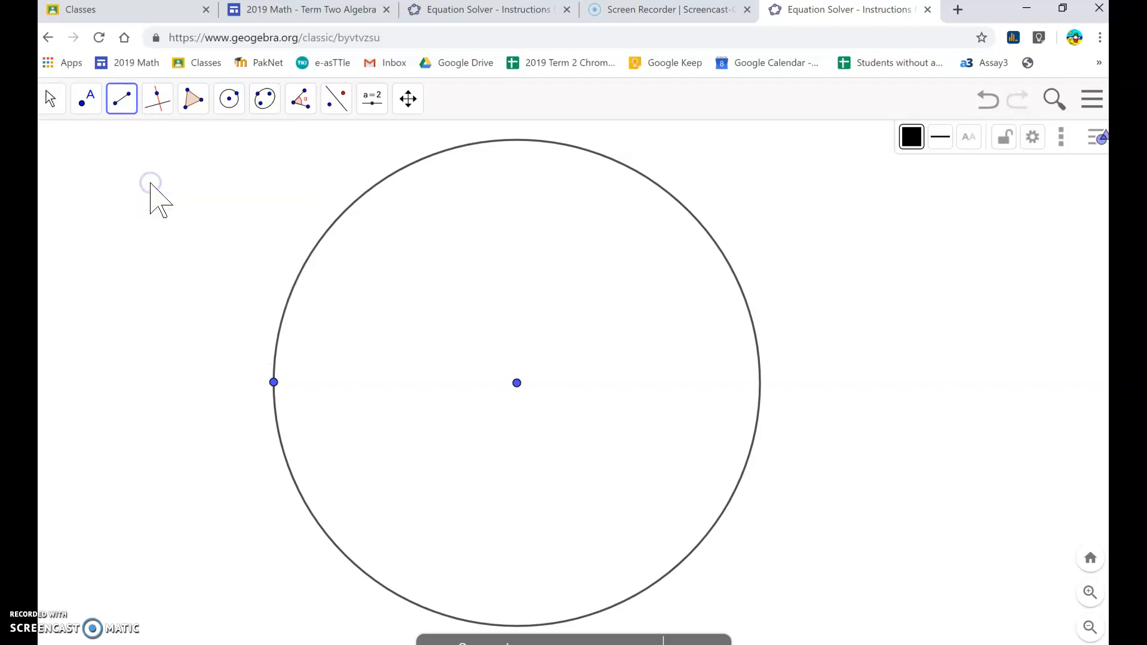
{"action": "left_click", "coordinate": [369, 190]}
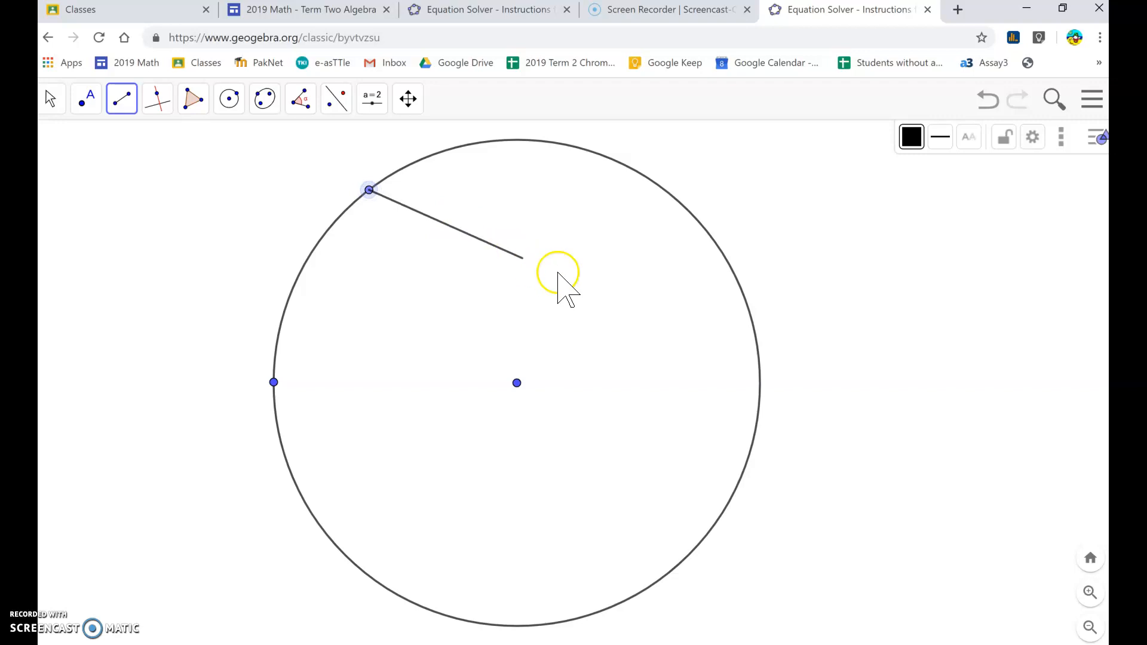
{"action": "left_click", "coordinate": [627, 309]}
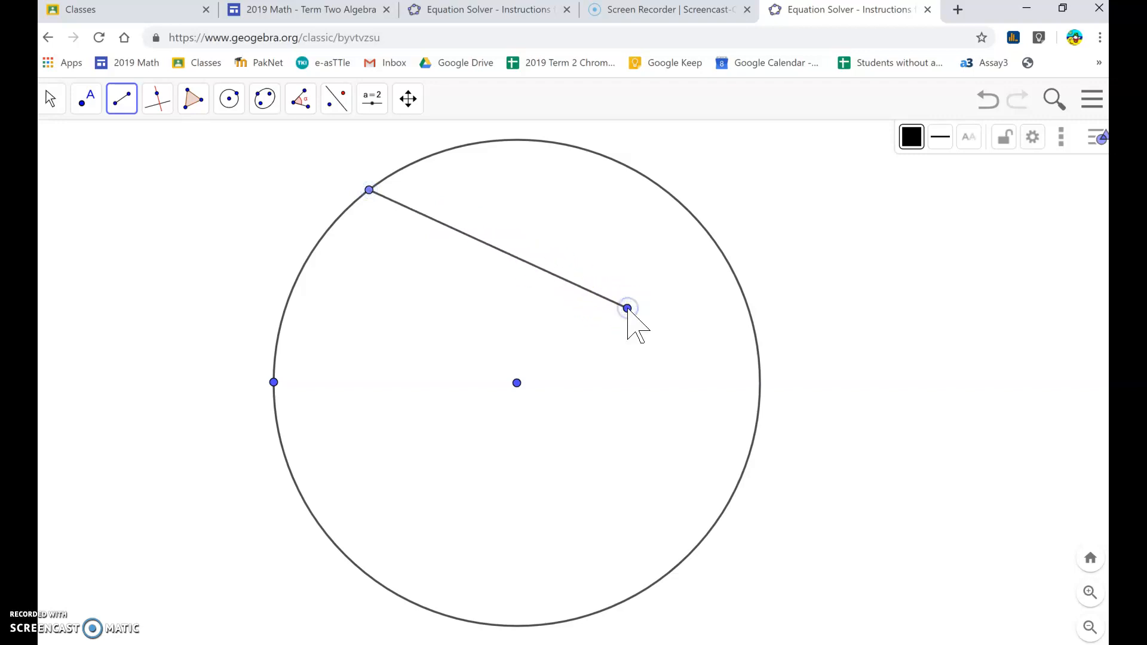
Construct the perpendicular bisector of the segment
{"action": "left_click", "coordinate": [344, 103]}
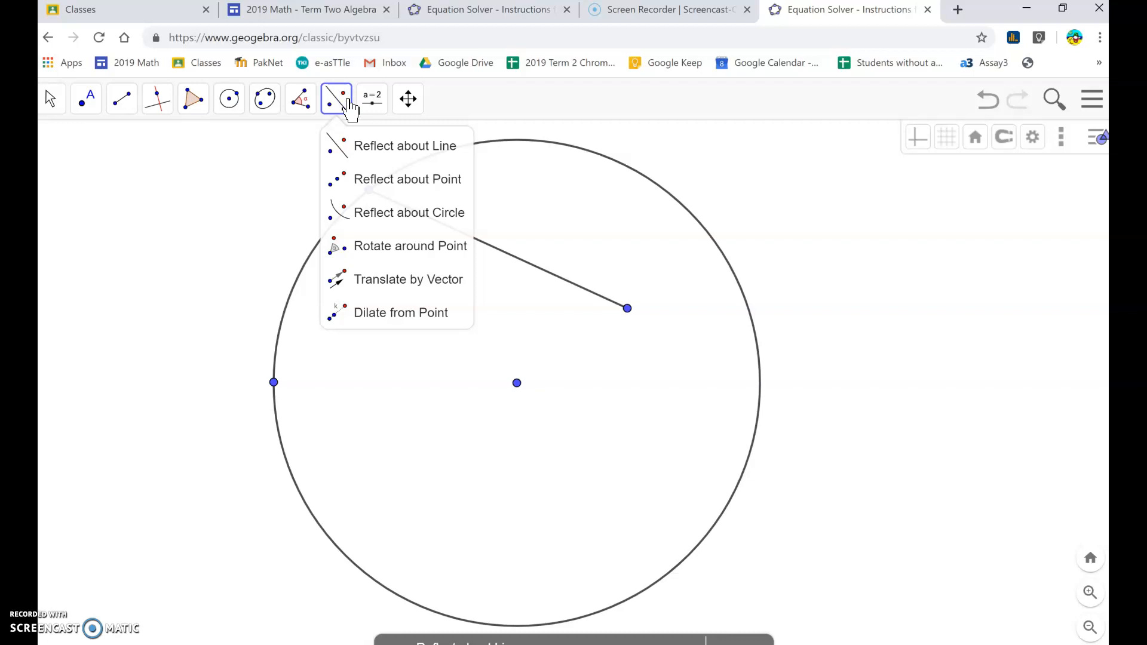
{"action": "left_click", "coordinate": [298, 102]}
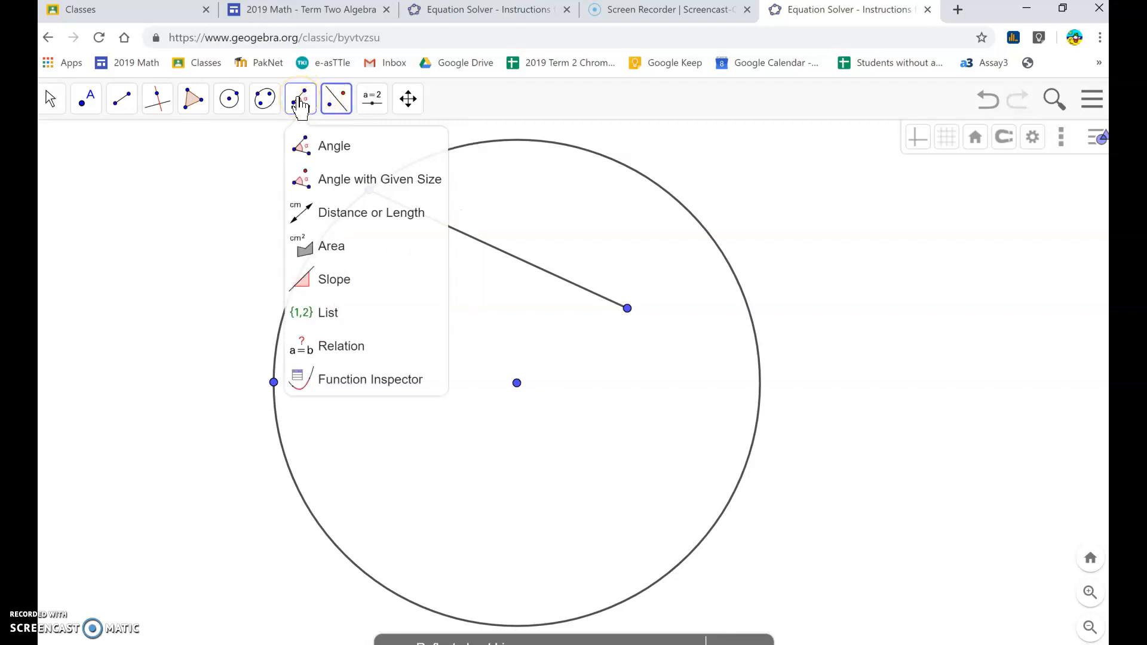
{"action": "left_click", "coordinate": [155, 103]}
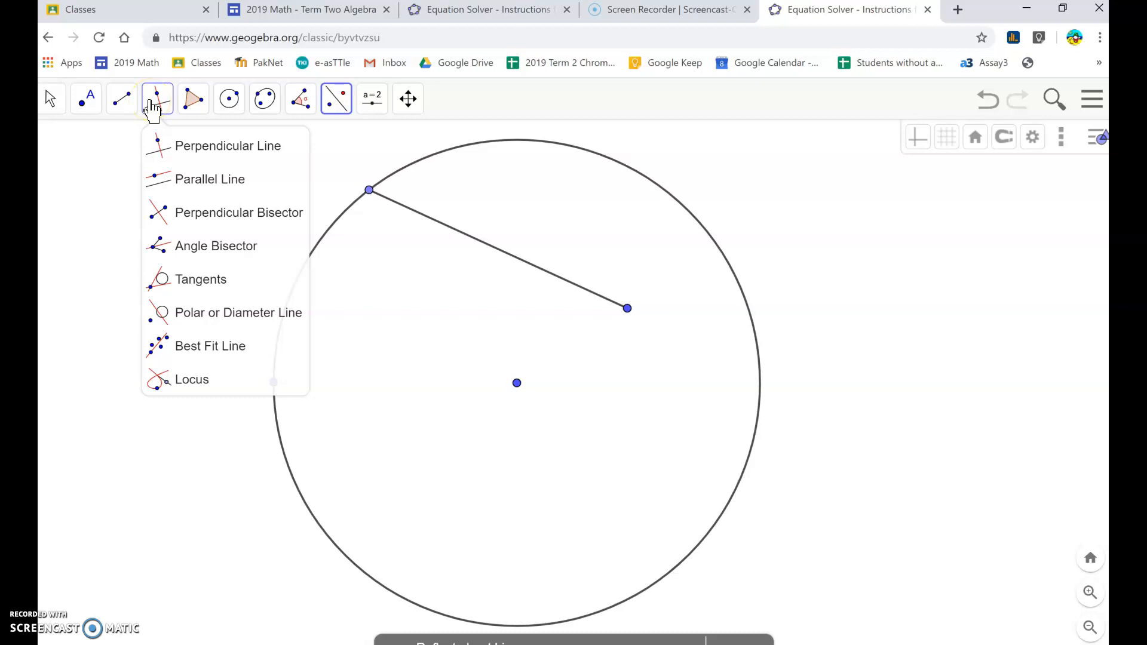
{"action": "left_click", "coordinate": [190, 214]}
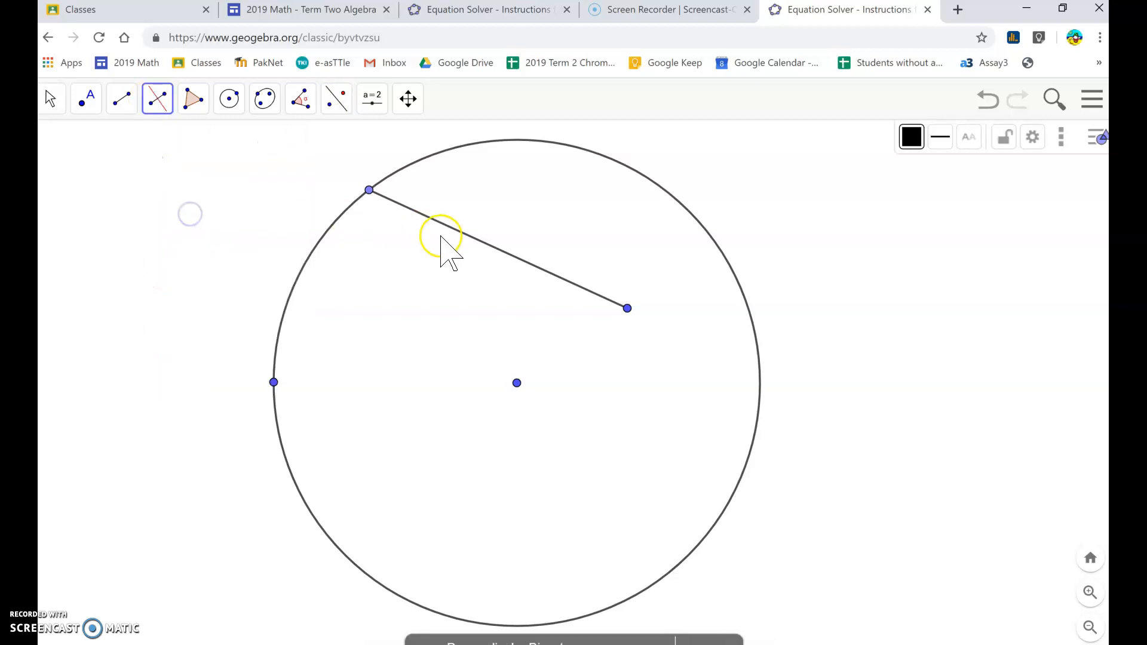
{"action": "left_click", "coordinate": [468, 233]}
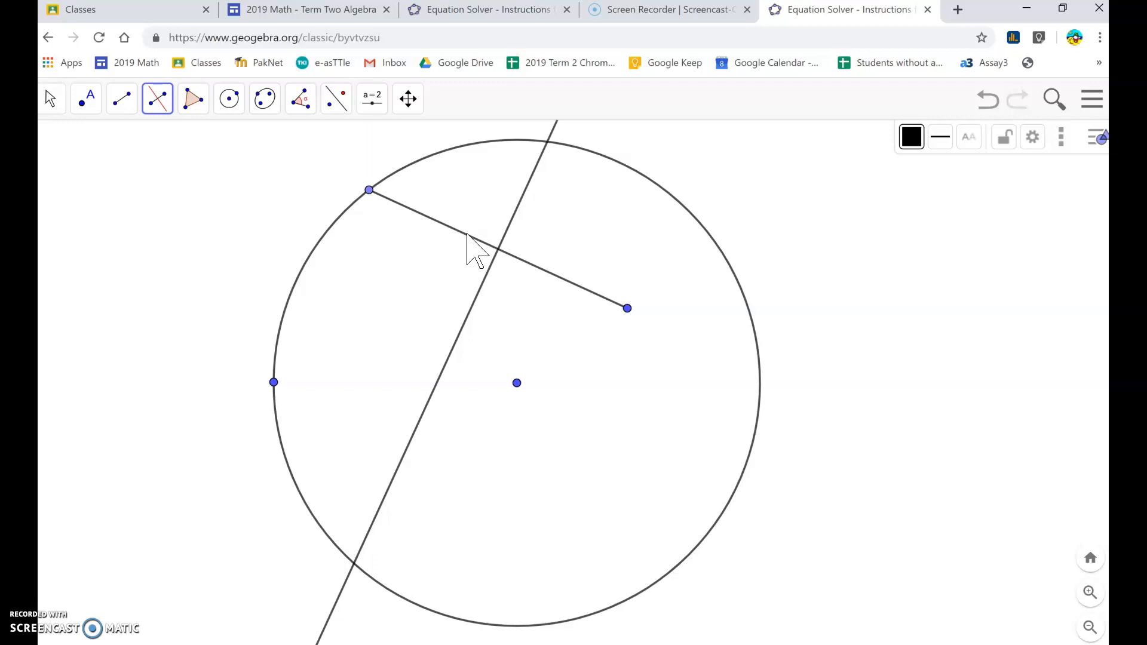
Turn on the trace for the perpendicular bisector in its settings
{"action": "left_click", "coordinate": [539, 161]}
{"action": "right_click", "coordinate": [538, 162]}
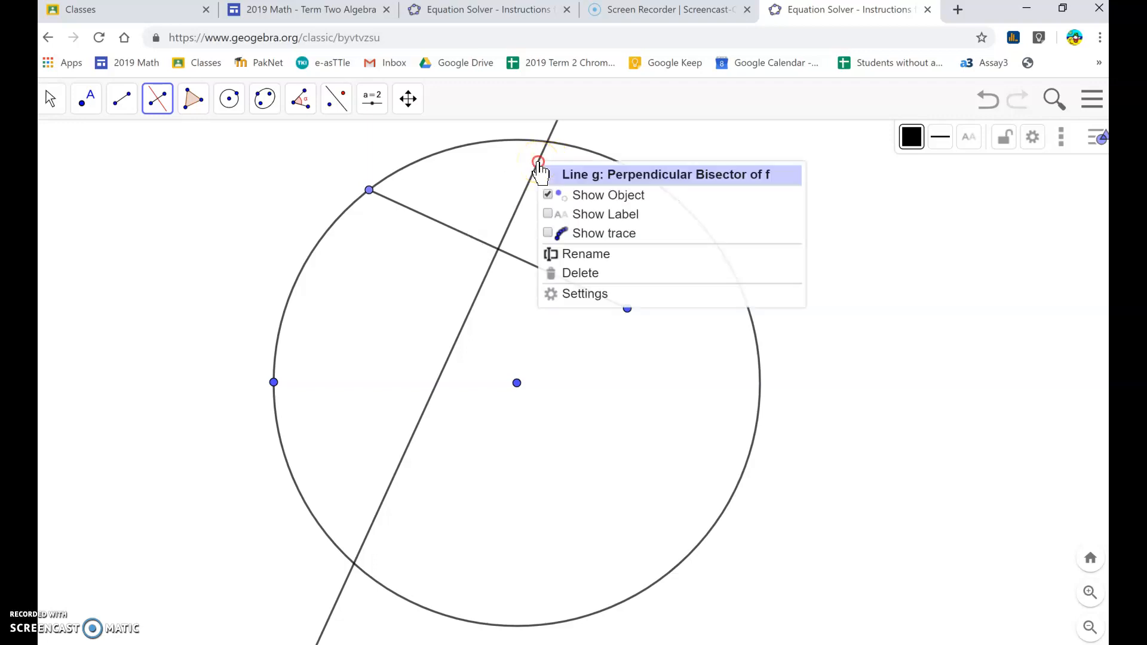
{"action": "left_click", "coordinate": [586, 294]}
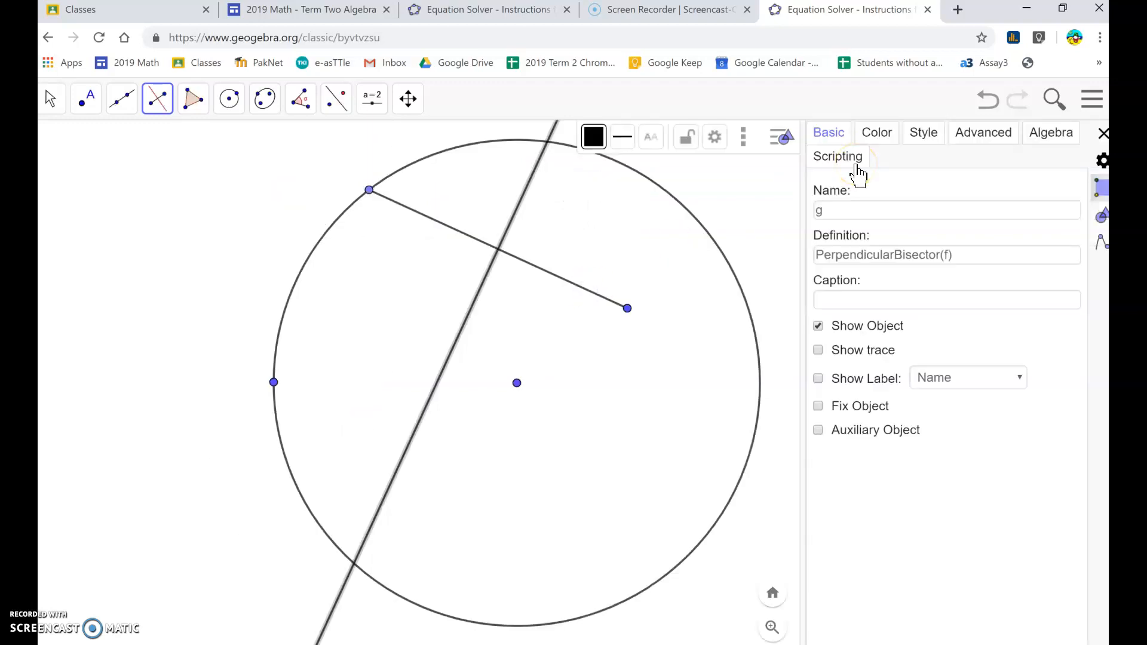
{"action": "left_click", "coordinate": [818, 348]}
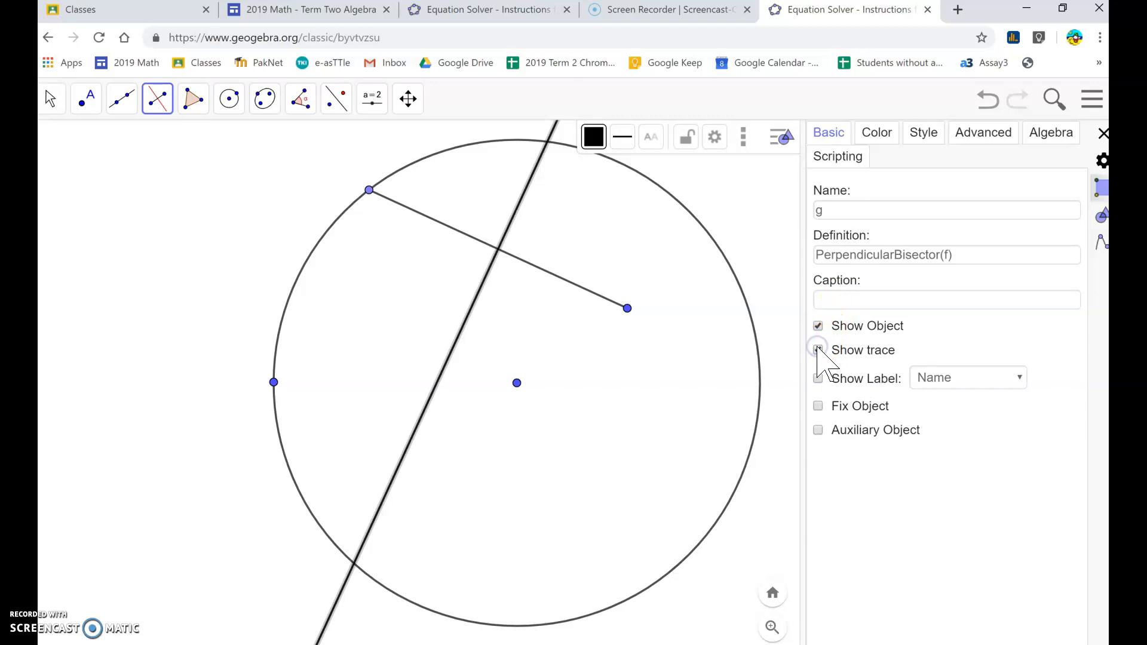
Set the bisector's dynamic colours to x(A) for red and y(A) for green
{"action": "left_click", "coordinate": [982, 144]}
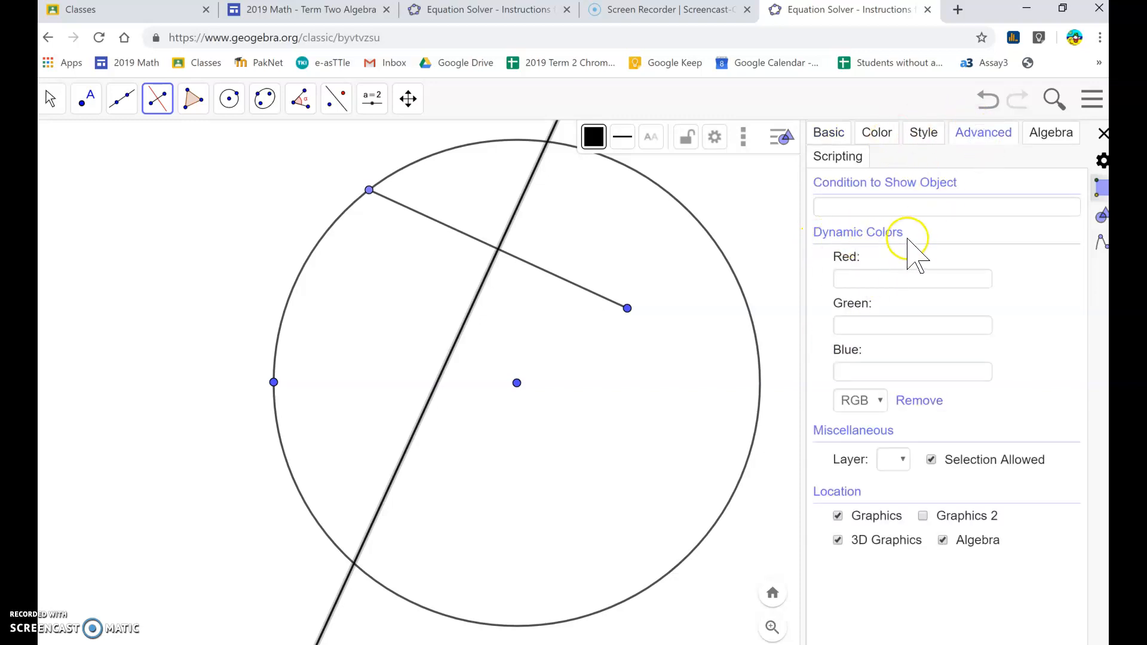
{"action": "left_click", "coordinate": [861, 277]}
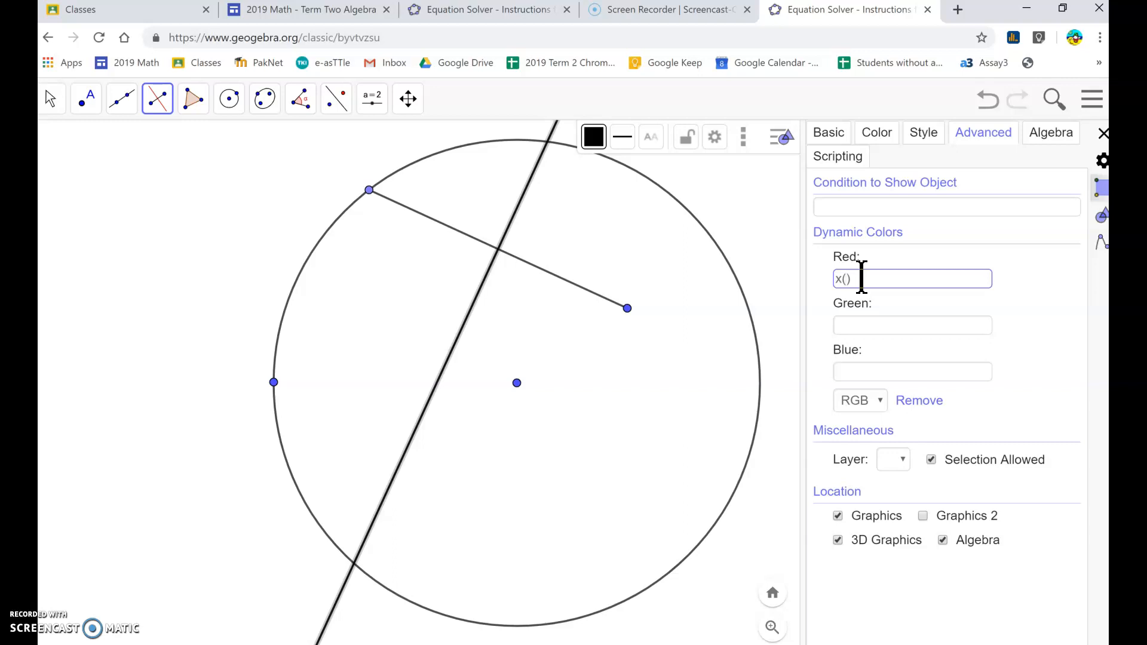
{"action": "type", "text": "x(A)"}
{"action": "left_click", "coordinate": [848, 325]}
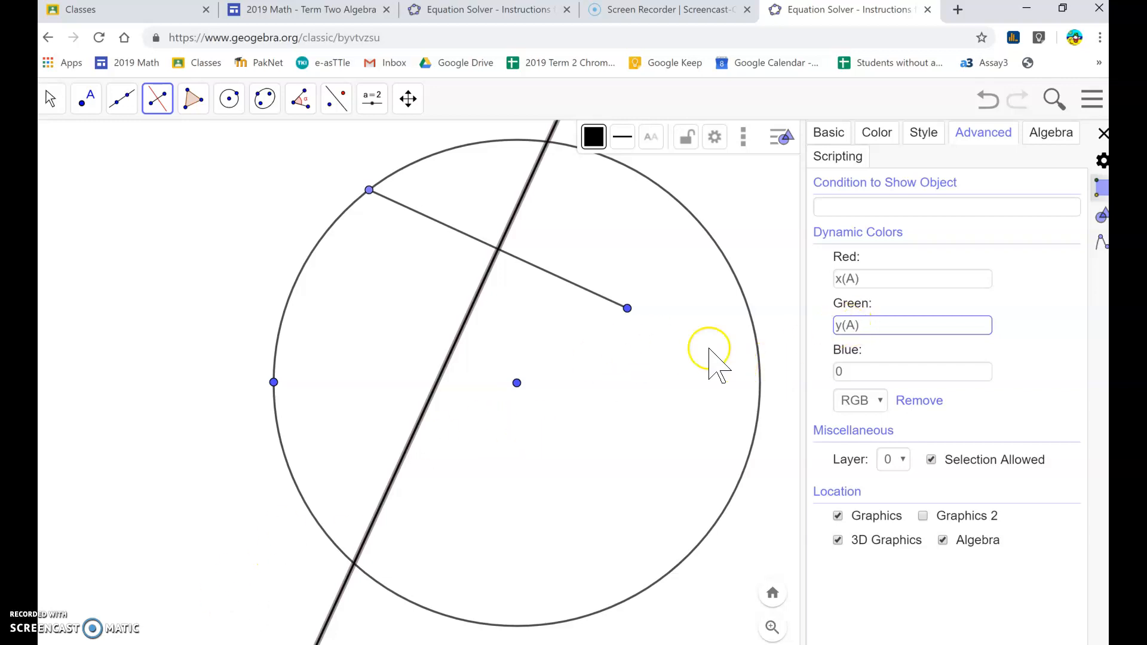
Review the bisector's basic, colour, style, advanced and algebra settings, close them and check its trace option
{"action": "left_click", "coordinate": [829, 133]}
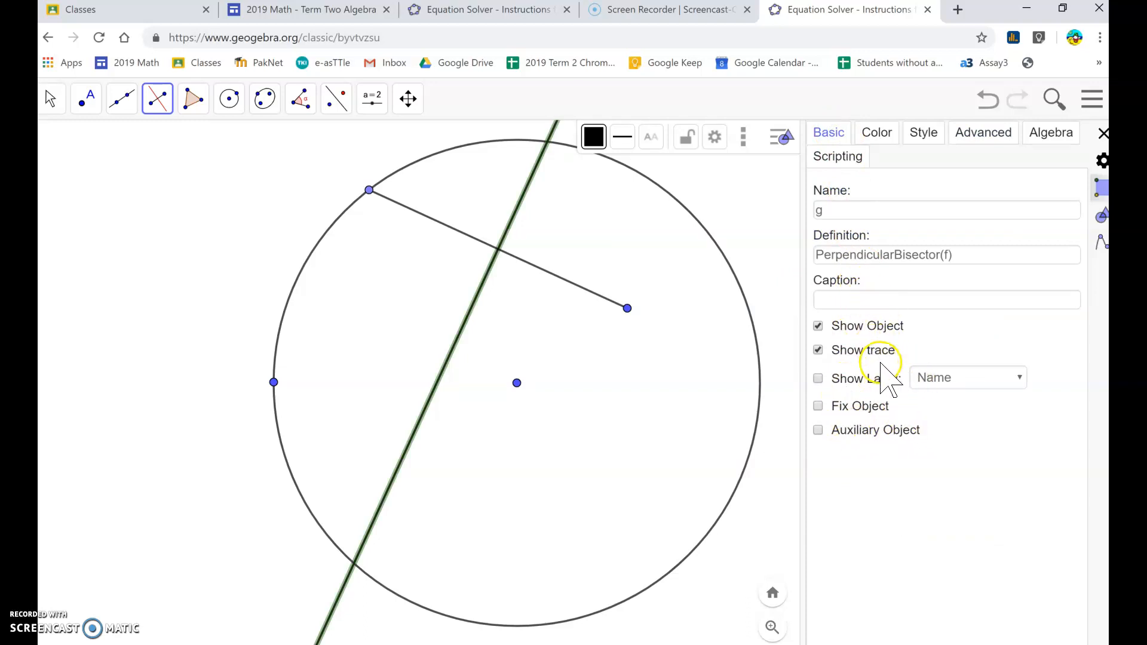
{"action": "left_click", "coordinate": [882, 136]}
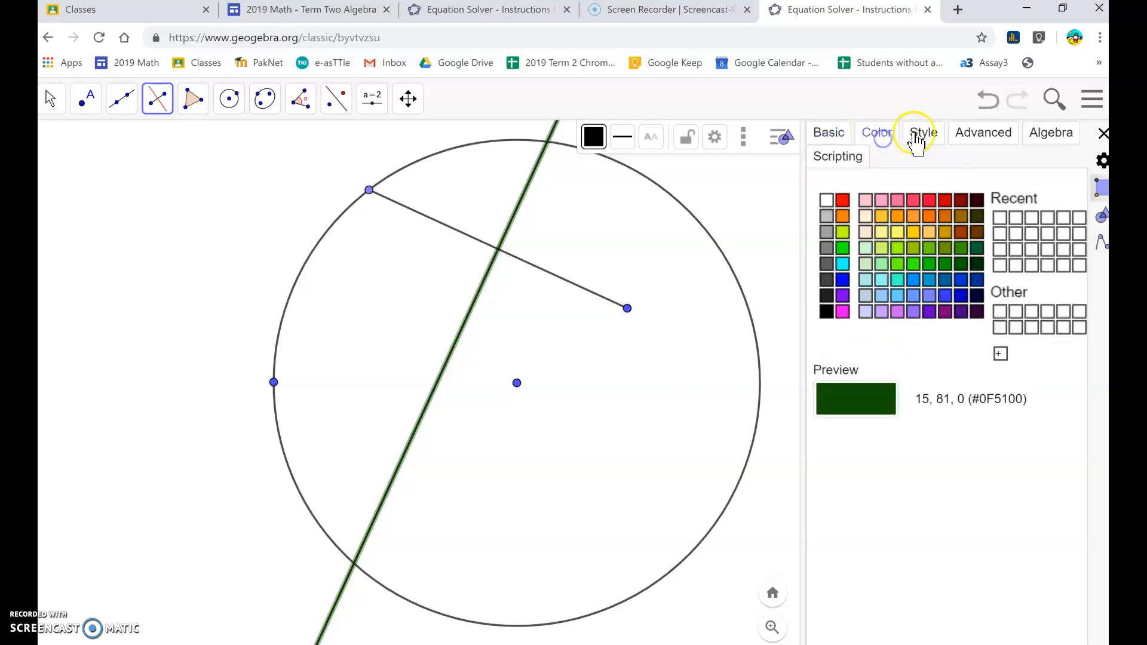
{"action": "left_click", "coordinate": [920, 139]}
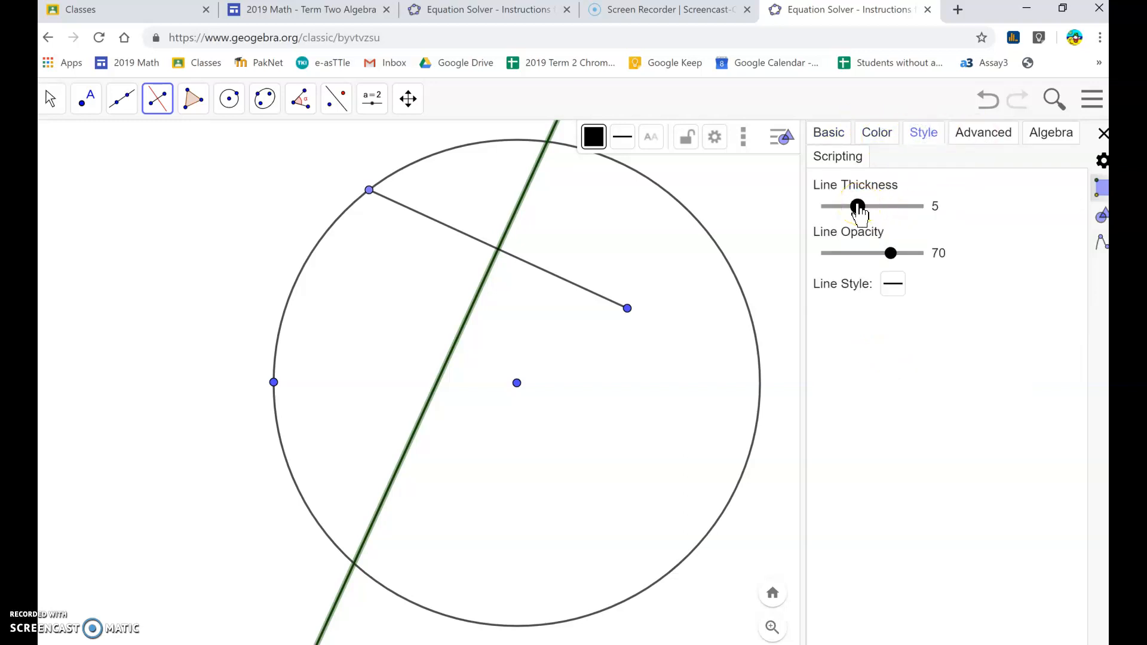
{"action": "left_click", "coordinate": [972, 132]}
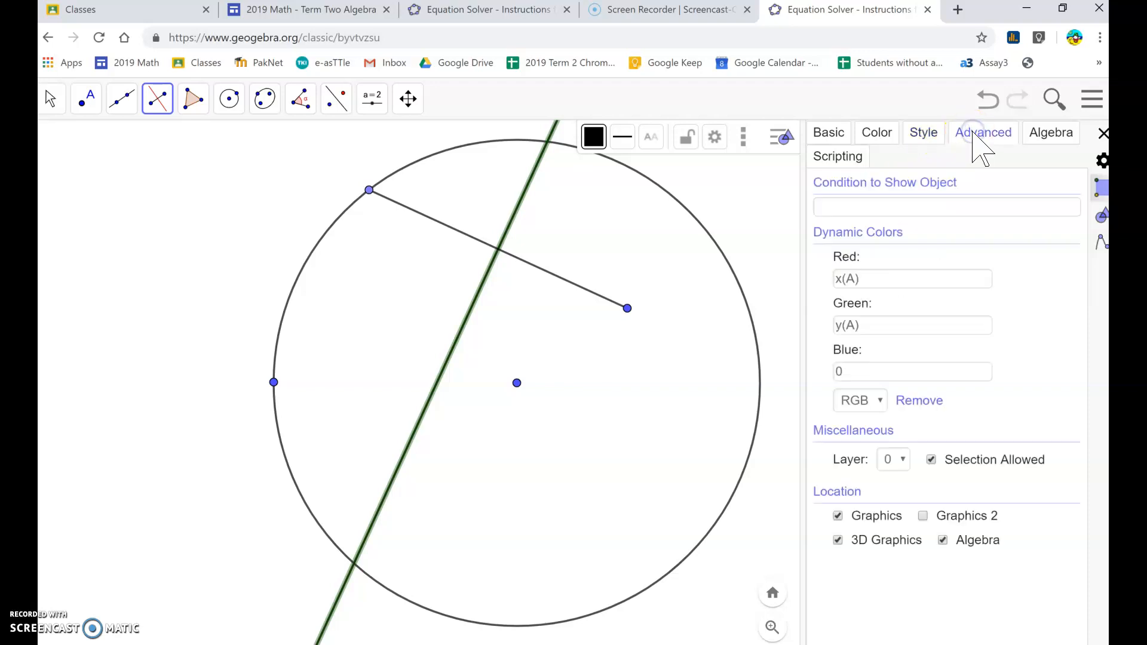
{"action": "left_click", "coordinate": [1049, 133]}
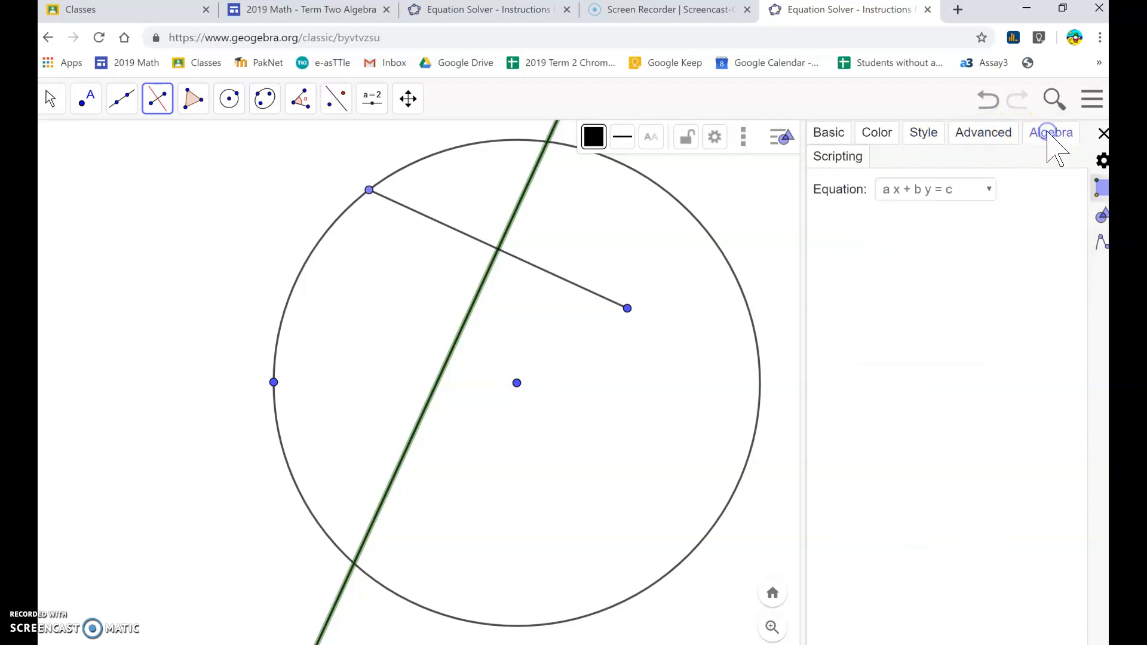
{"action": "left_click", "coordinate": [1102, 133]}
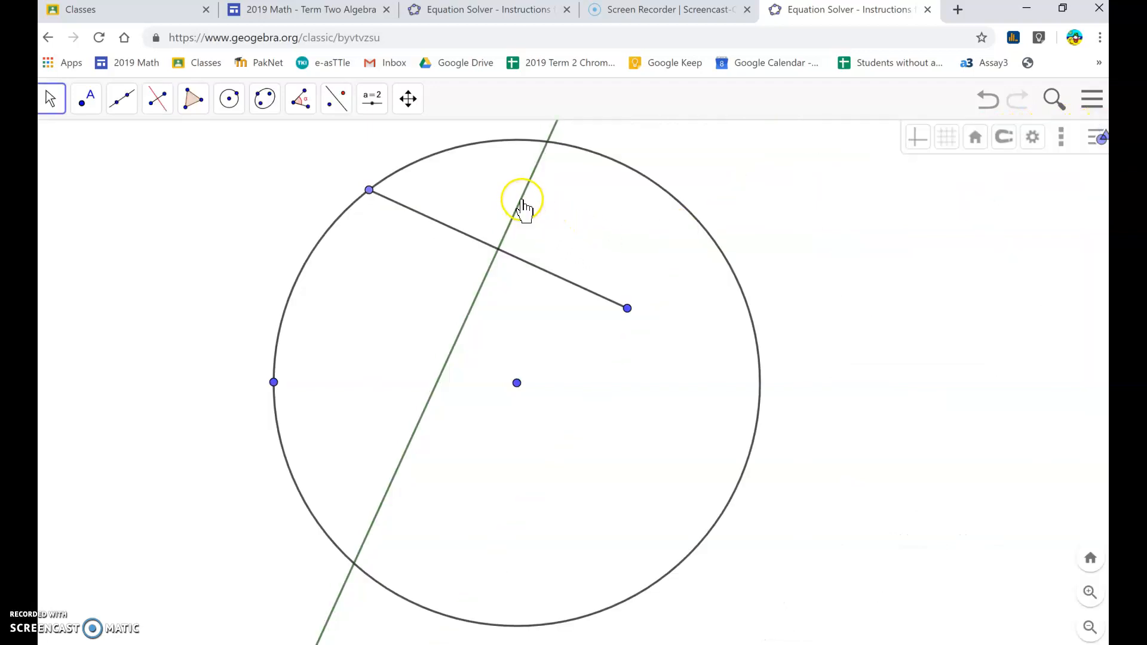
{"action": "right_click", "coordinate": [522, 201]}
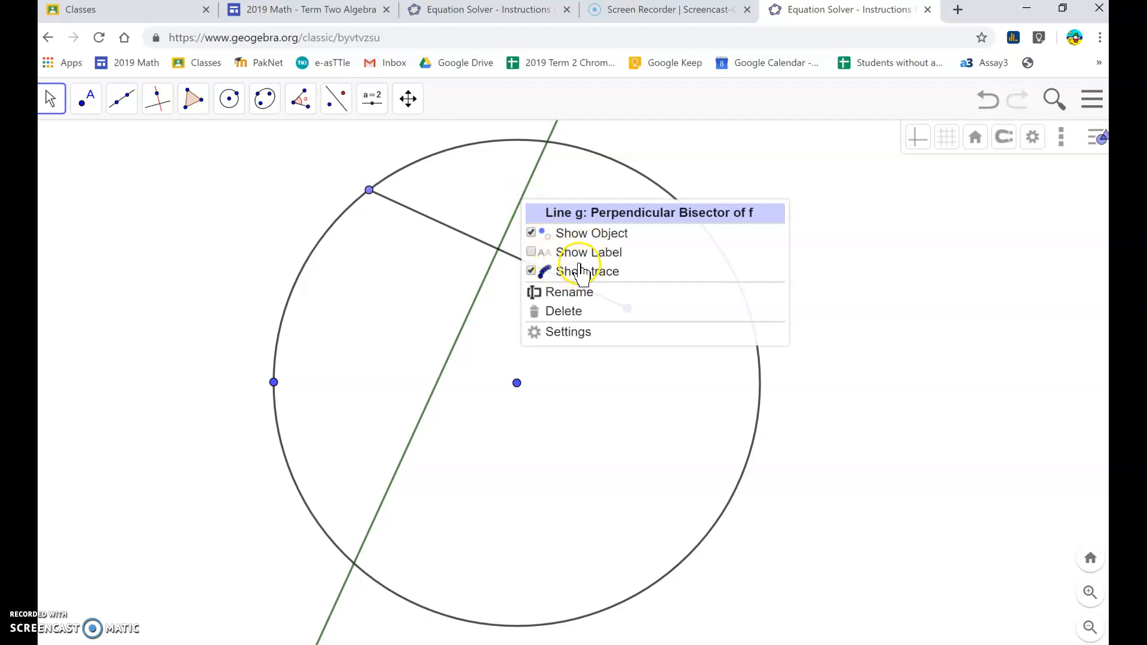
Turn on animation for the segment's endpoint on the circle
{"action": "left_click", "coordinate": [369, 190]}
{"action": "right_click", "coordinate": [370, 190]}
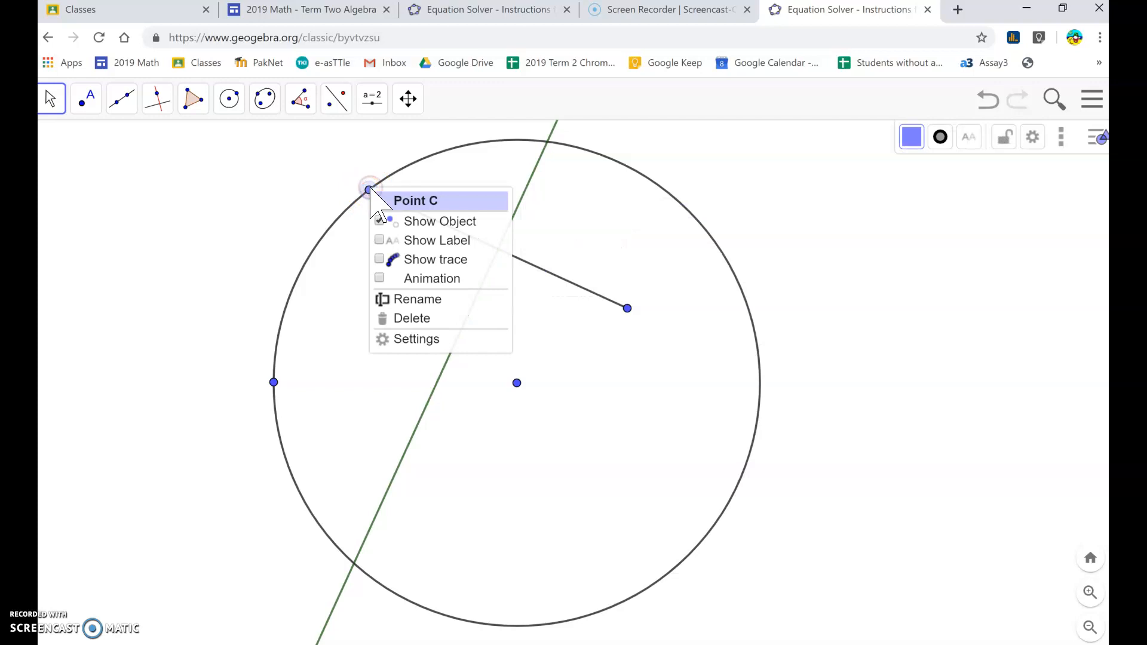
{"action": "left_click", "coordinate": [383, 278]}
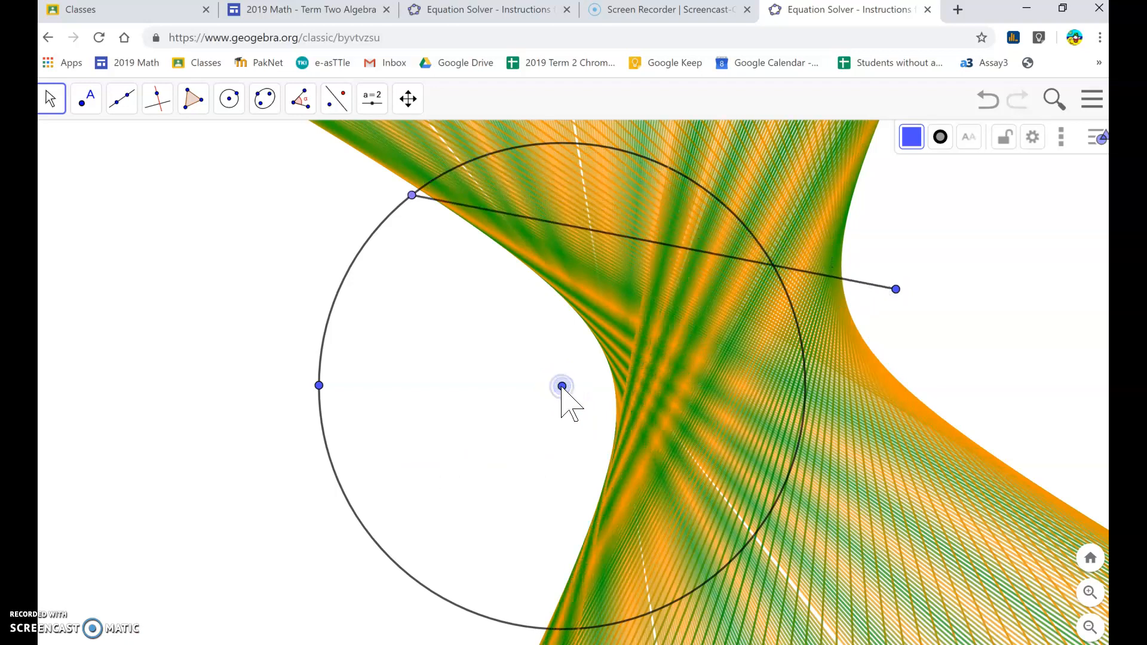
Delete the circle's centre, the segment's free endpoint and the circle's radius point to clear the whole construction
{"action": "key", "text": "Delete"}
{"action": "left_click", "coordinate": [897, 290]}
{"action": "key", "text": "Delete"}
{"action": "left_click", "coordinate": [319, 386]}
{"action": "key", "text": "Delete"}
{"action": "left_click_drag", "start_coordinate": [354, 371], "coordinate": [381, 368]}
Draw a new circle by its centre and a point on its right-hand edge, using Circle with Center through Point
{"action": "left_click", "coordinate": [229, 103]}
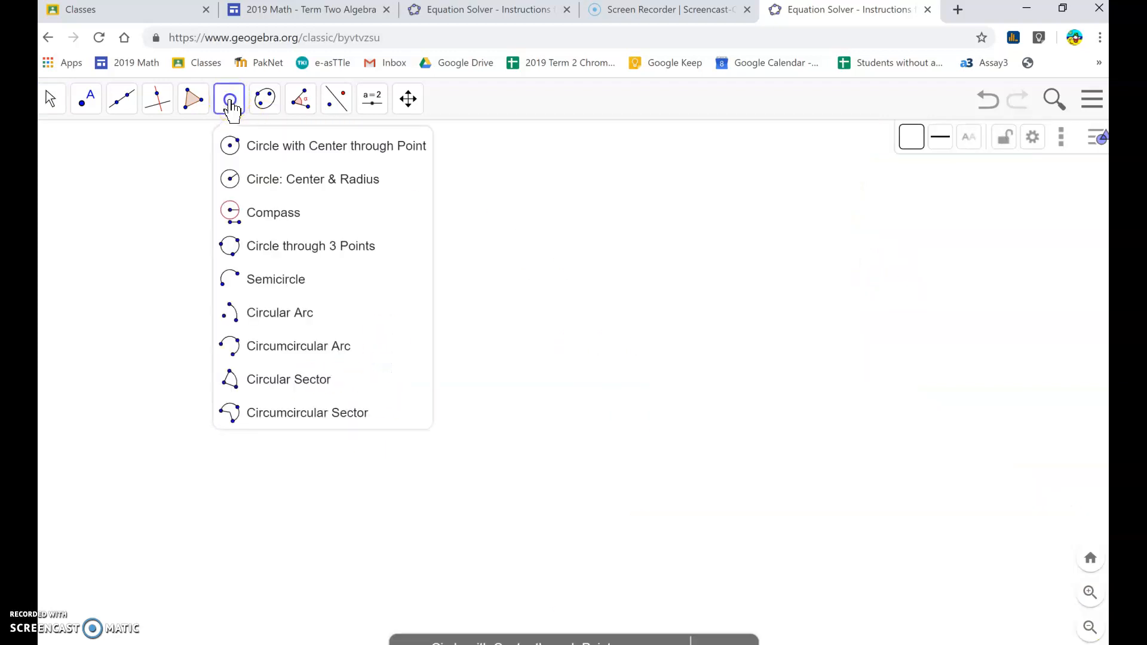
{"action": "left_click", "coordinate": [314, 149]}
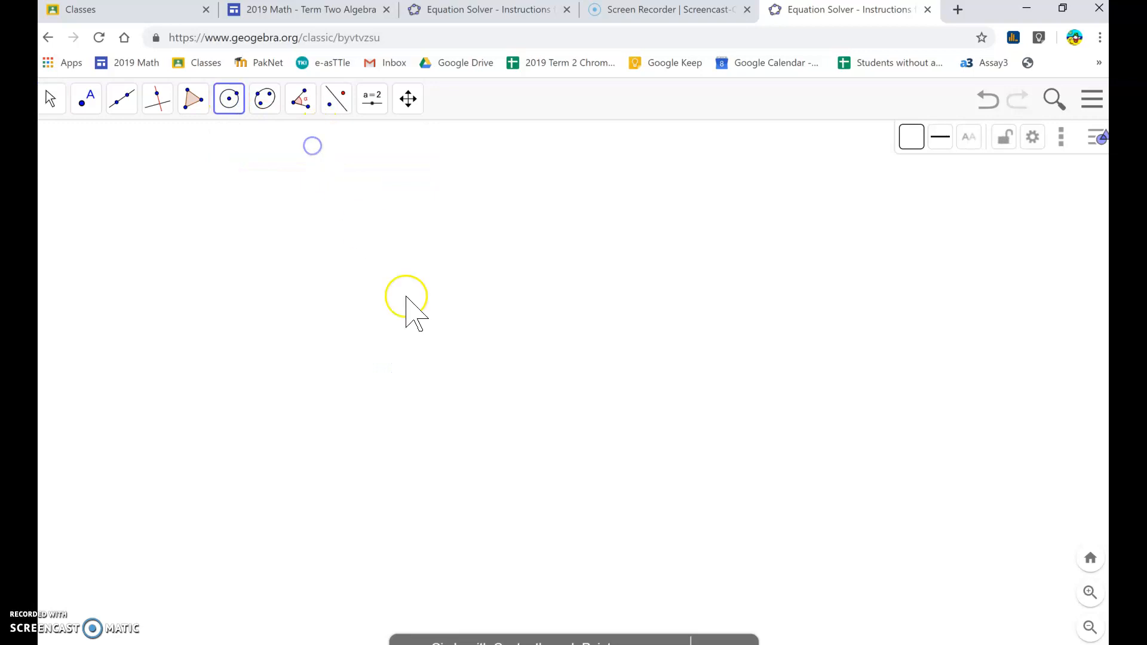
{"action": "left_click", "coordinate": [417, 353]}
{"action": "left_click", "coordinate": [610, 344]}
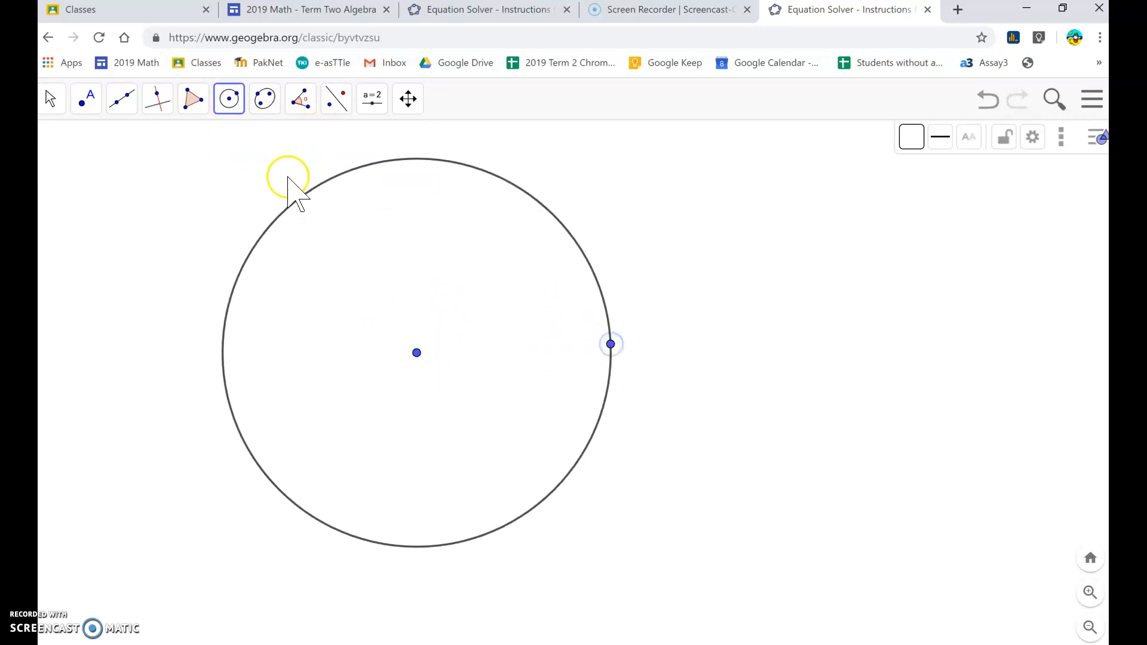
Draw a segment from the new circle's upper-left edge to a point inside it, above the centre
{"action": "left_click", "coordinate": [123, 113]}
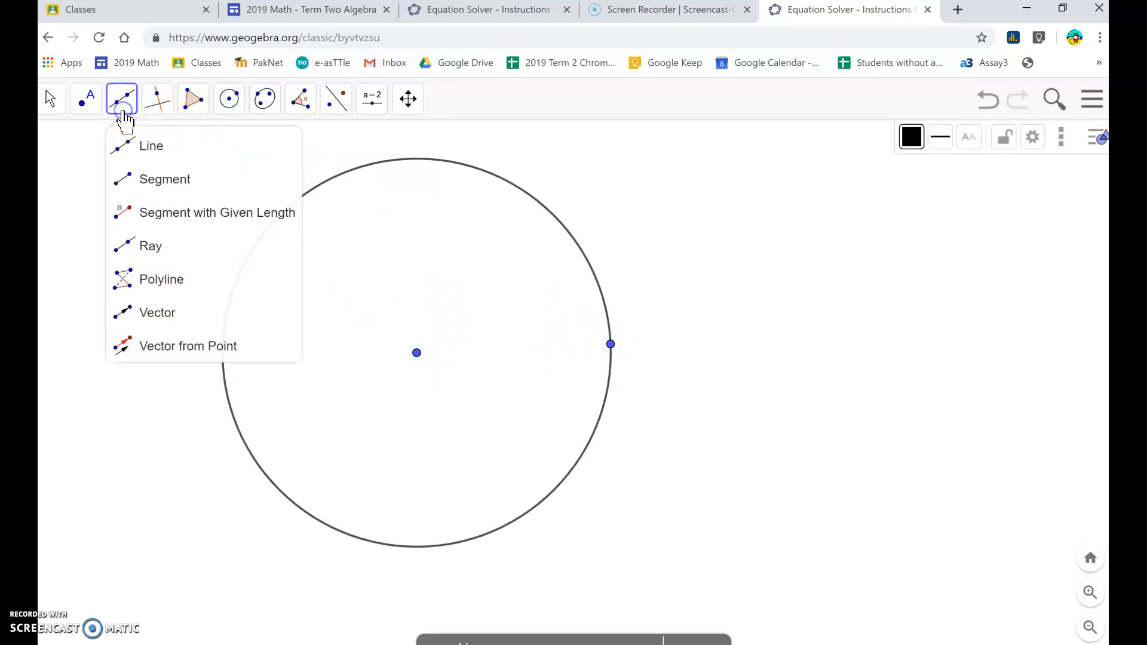
{"action": "left_click", "coordinate": [146, 183]}
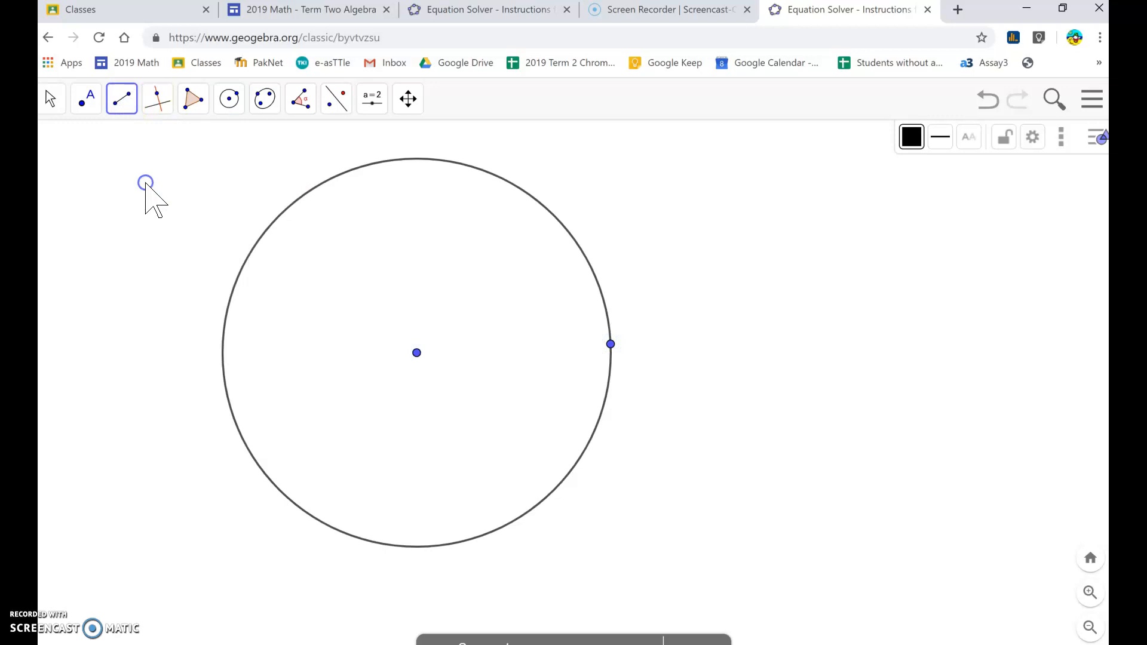
{"action": "left_click", "coordinate": [290, 206]}
{"action": "left_click", "coordinate": [442, 280]}
Open the options of the segment's endpoint on the circle, dismiss them and draw a short segment outside the circle's upper-left edge
{"action": "left_click", "coordinate": [289, 206]}
{"action": "right_click", "coordinate": [289, 207]}
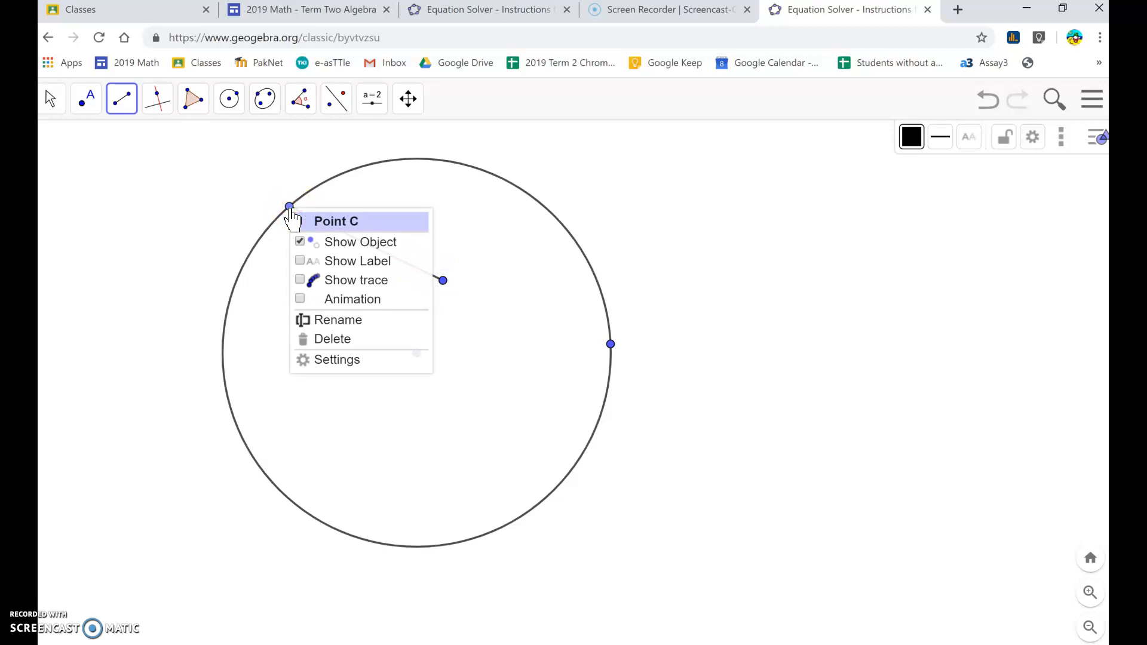
{"action": "left_click", "coordinate": [179, 181]}
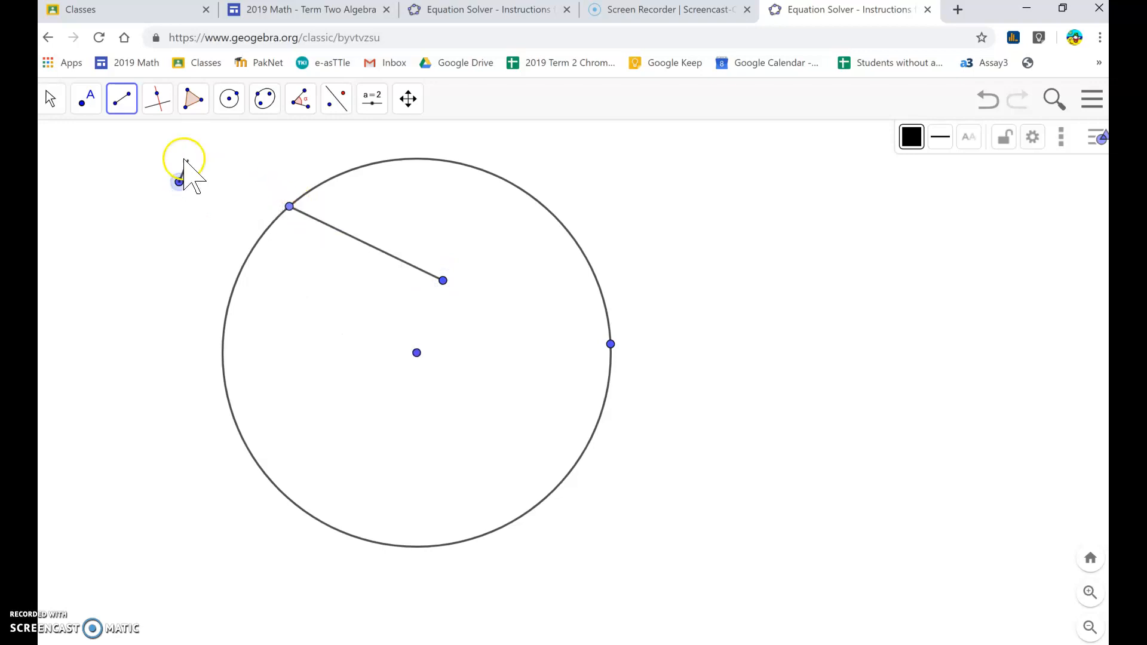
{"action": "left_click", "coordinate": [129, 153]}
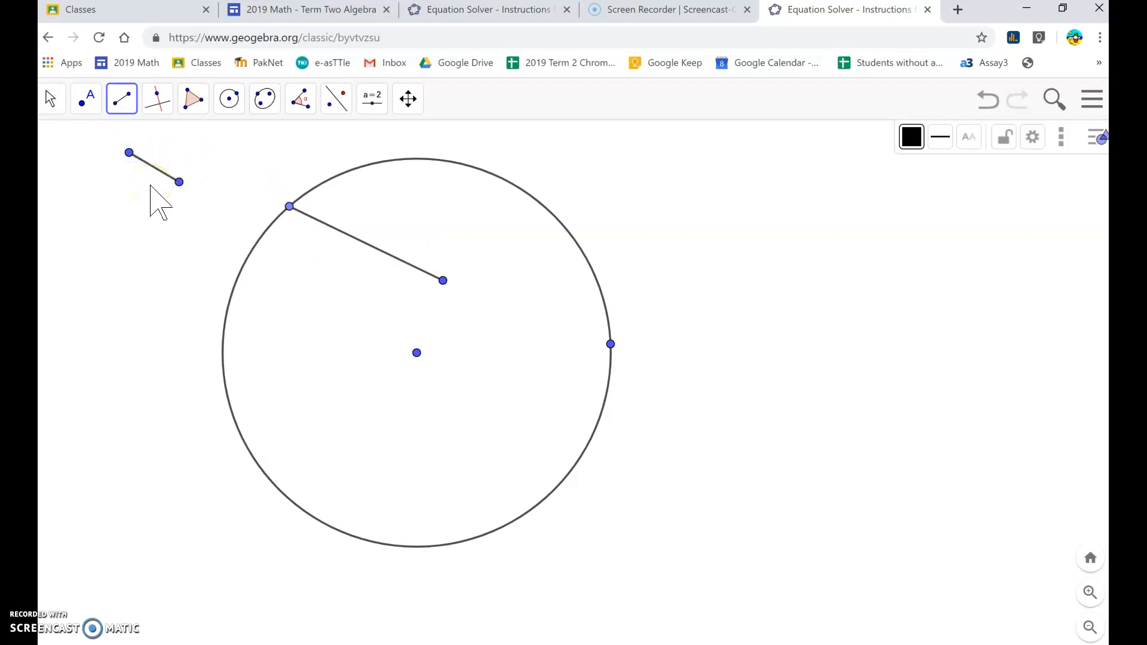
Construct the perpendicular bisector of the segment joining the circle's edge to the point inside it
{"action": "left_click", "coordinate": [163, 107]}
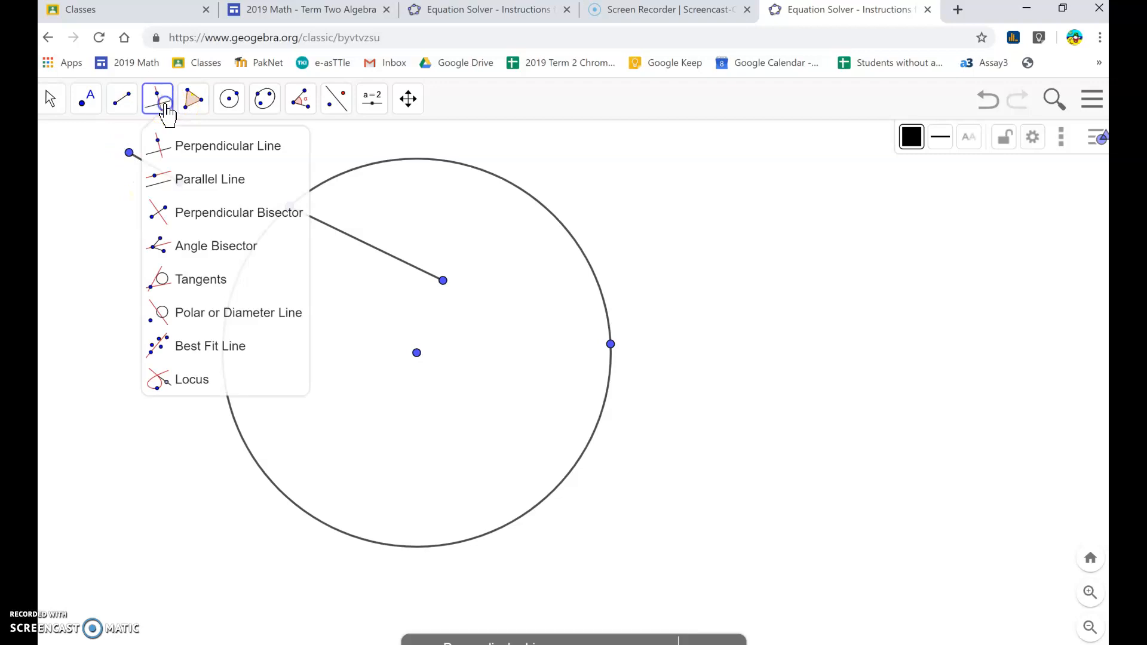
{"action": "left_click", "coordinate": [72, 139]}
{"action": "left_click", "coordinate": [51, 100]}
{"action": "left_click", "coordinate": [50, 99]}
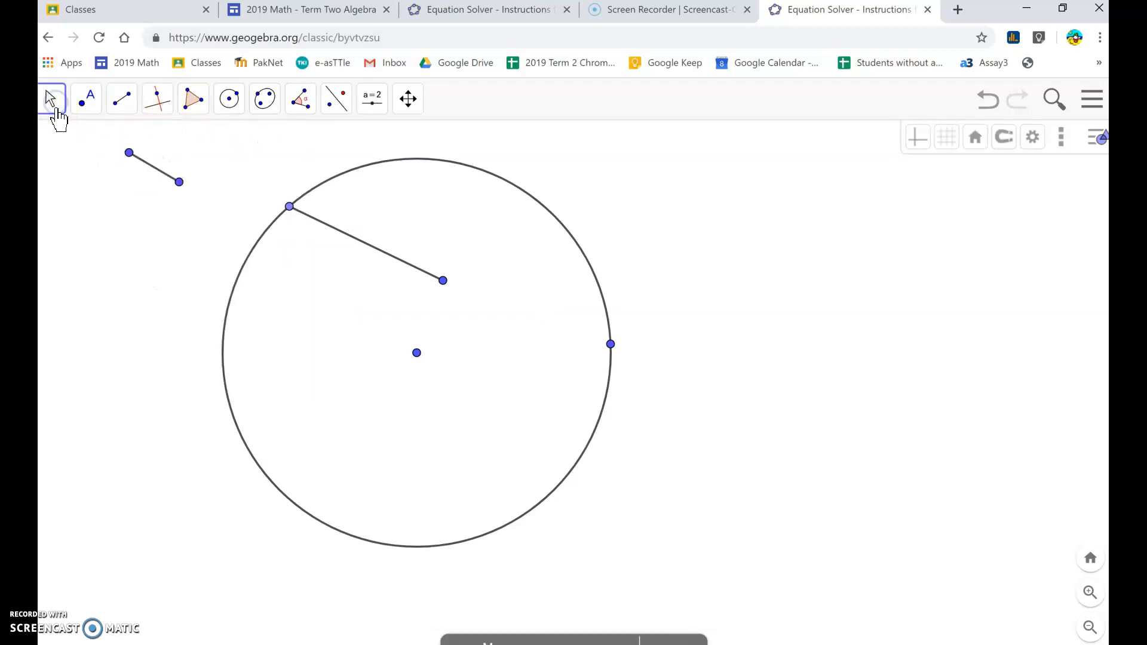
{"action": "left_click", "coordinate": [366, 244]}
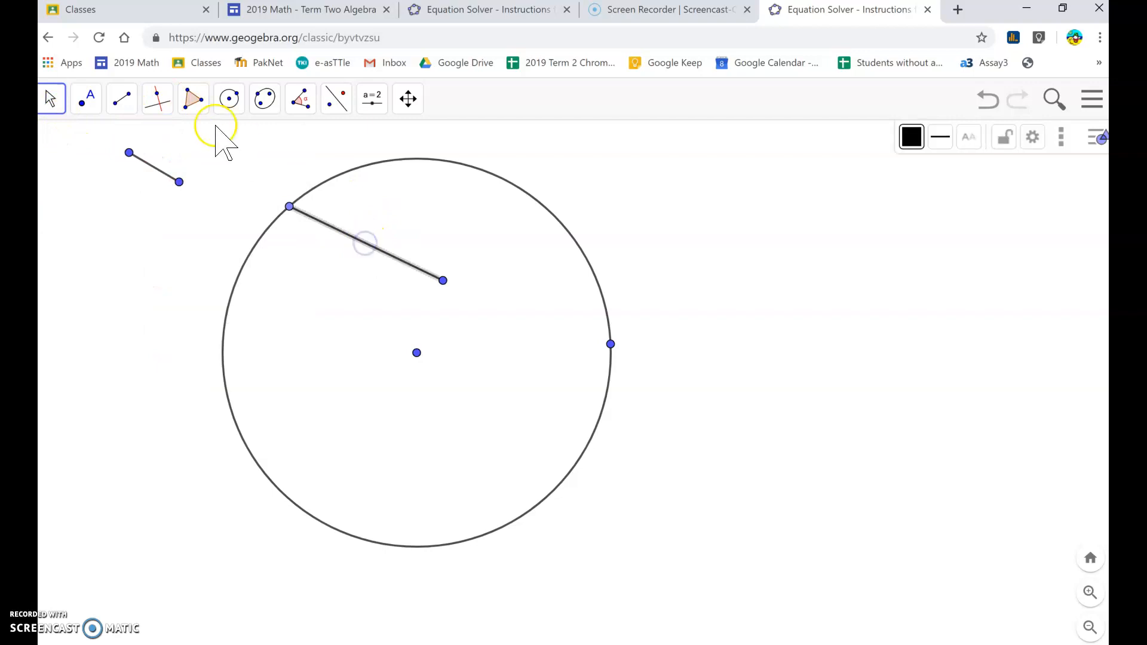
{"action": "left_click", "coordinate": [163, 107]}
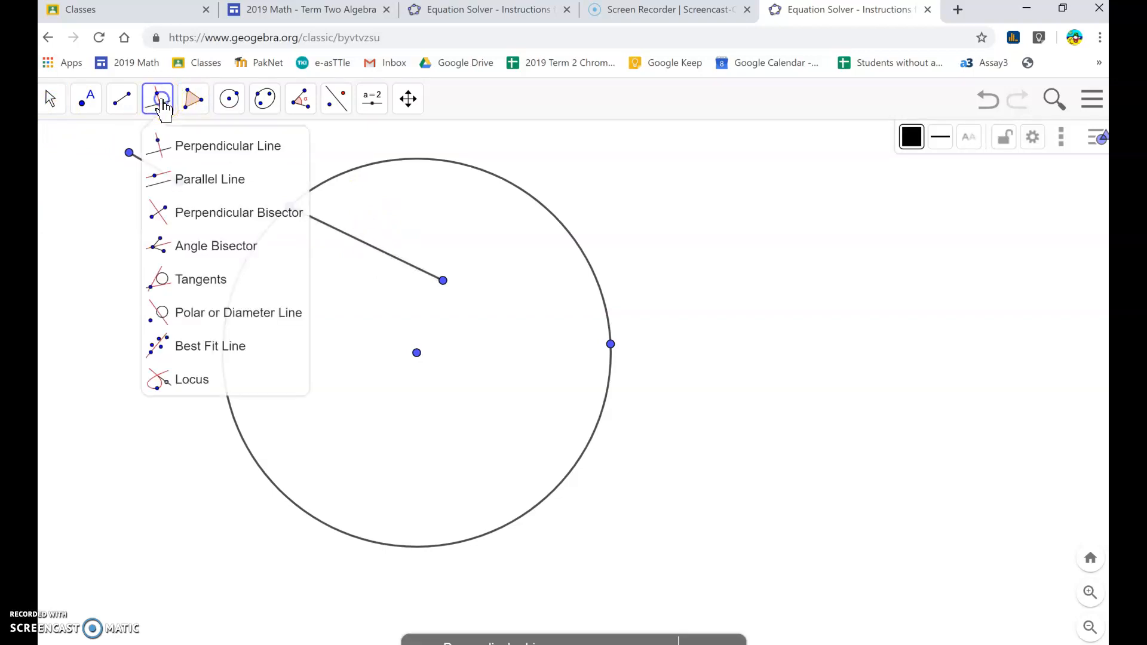
{"action": "left_click", "coordinate": [201, 214]}
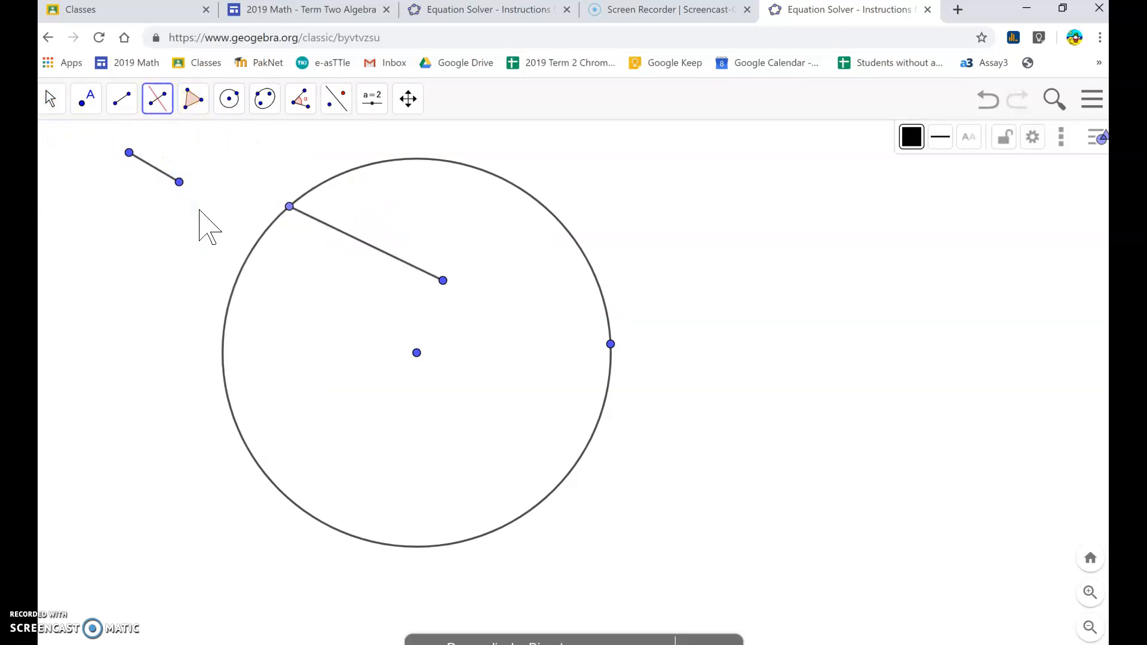
{"action": "left_click", "coordinate": [347, 233]}
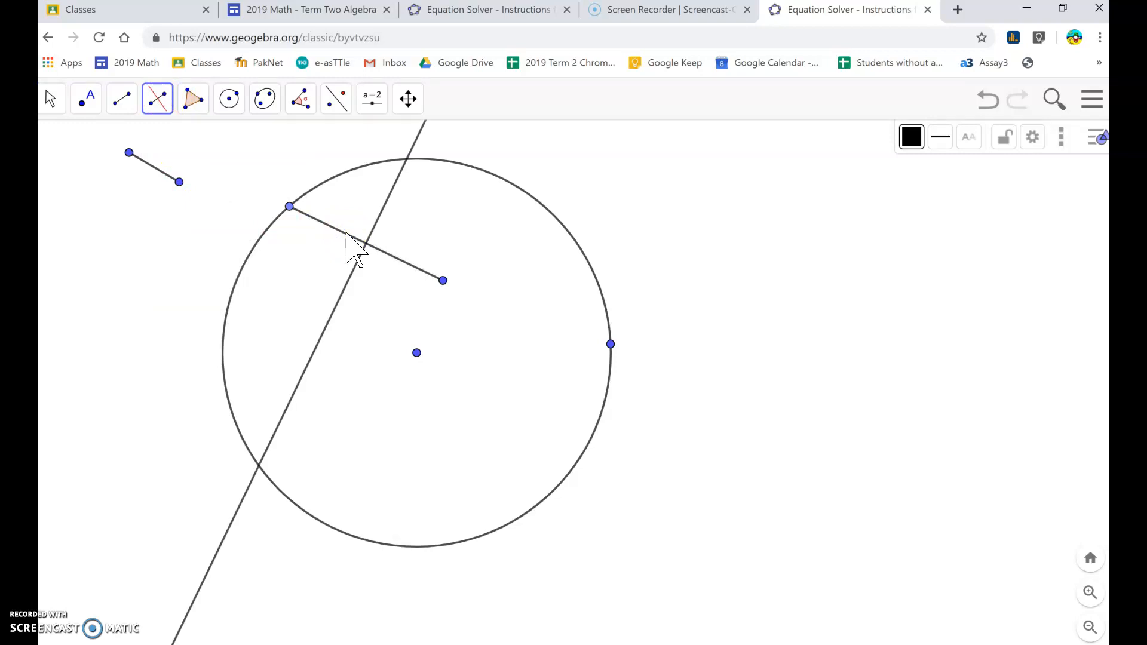
Set the perpendicular bisector's dynamic colours to red x(C), green 0 and blue y(C) in its settings
{"action": "left_click", "coordinate": [386, 197]}
{"action": "right_click", "coordinate": [388, 197]}
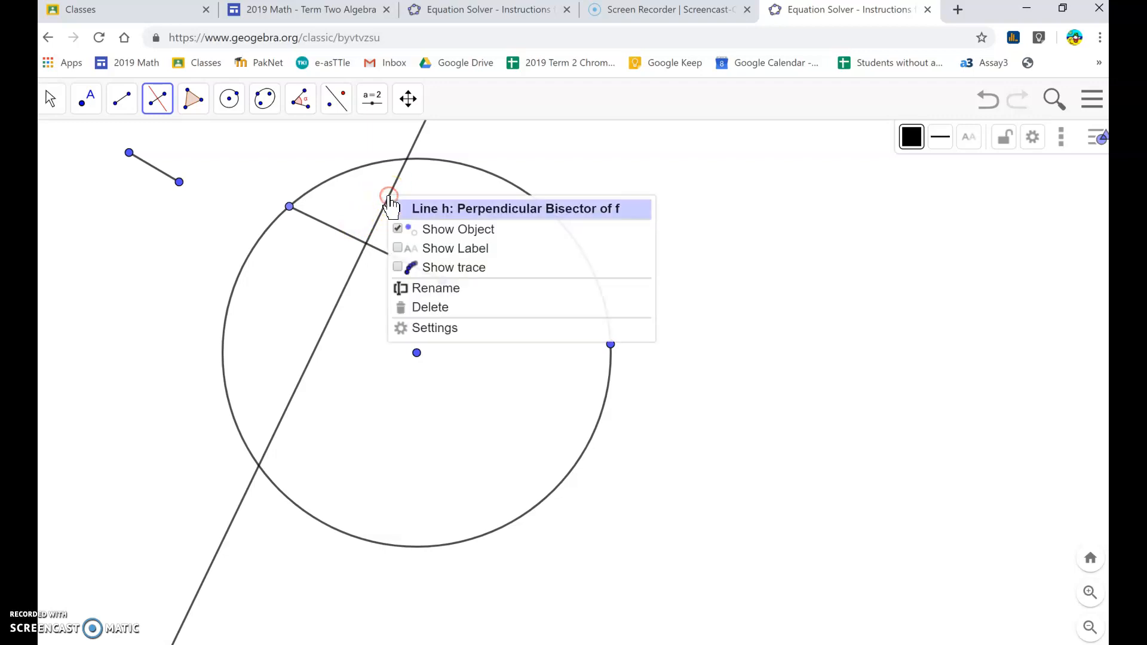
{"action": "left_click", "coordinate": [436, 329]}
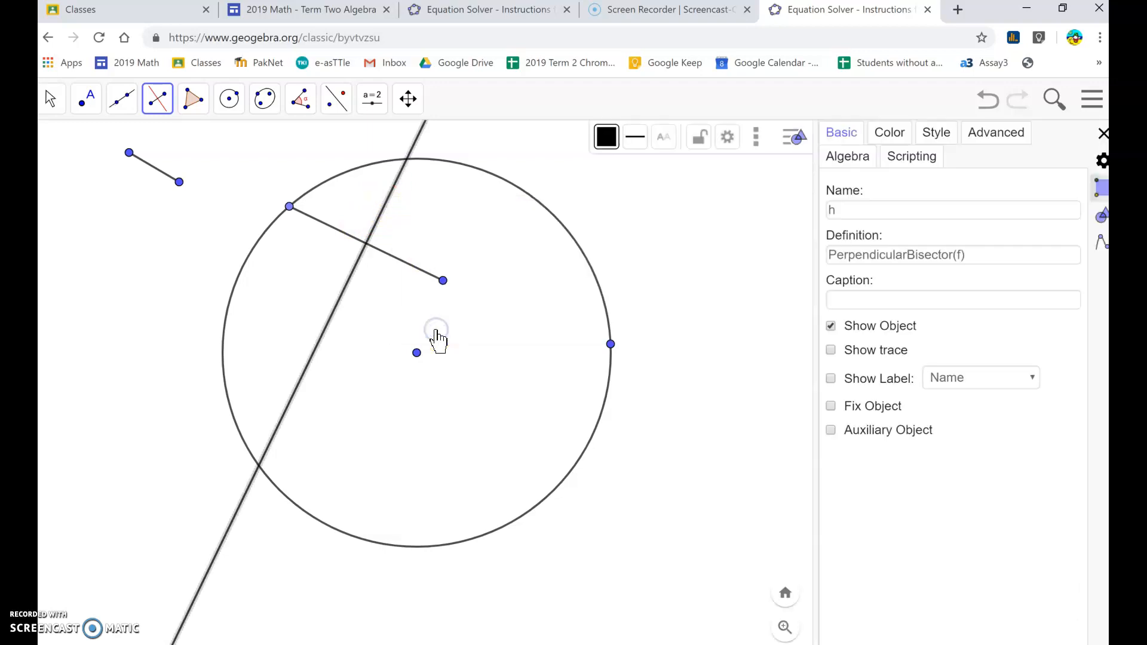
{"action": "left_click", "coordinate": [895, 144]}
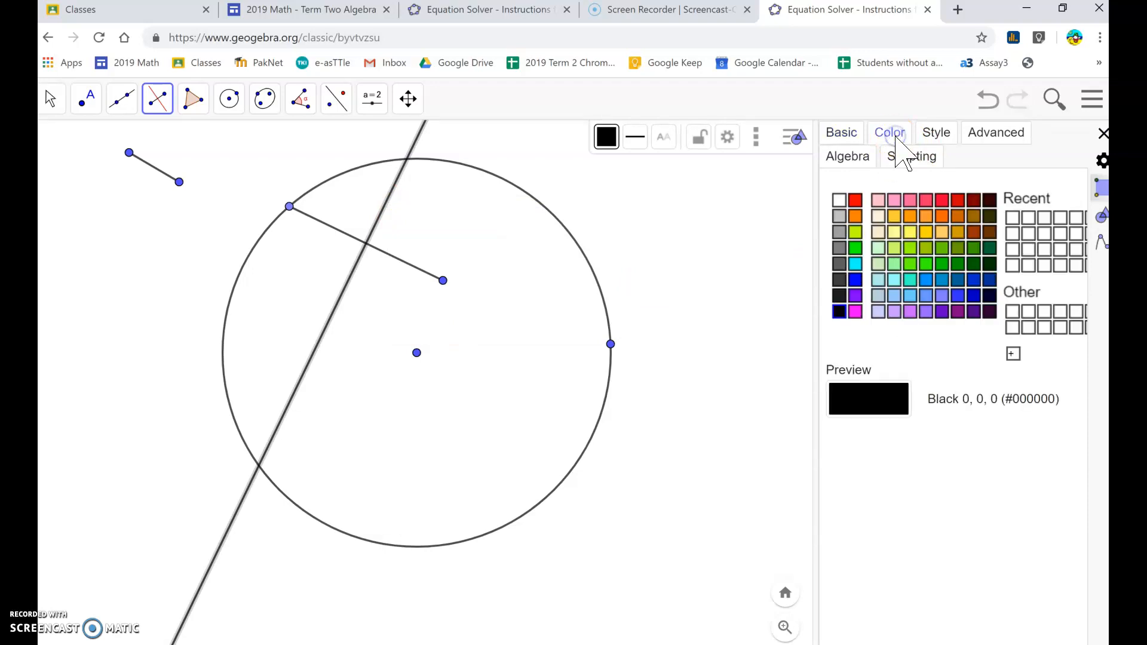
{"action": "left_click", "coordinate": [935, 134]}
{"action": "left_click", "coordinate": [995, 134]}
{"action": "left_click", "coordinate": [862, 281]}
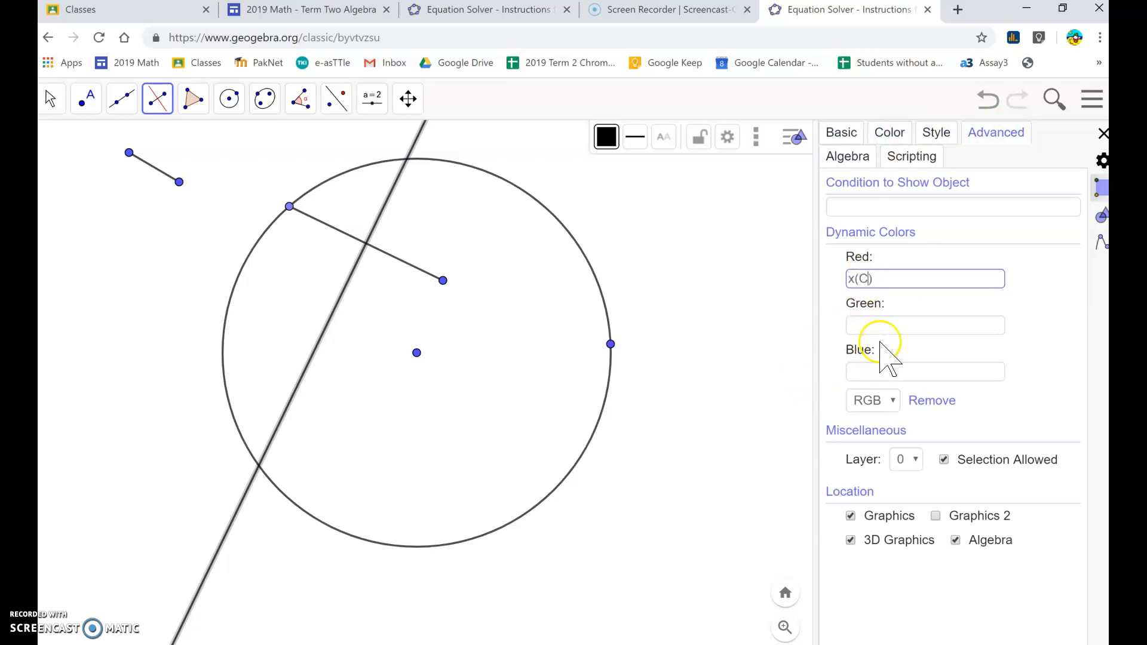
{"action": "left_click", "coordinate": [864, 371]}
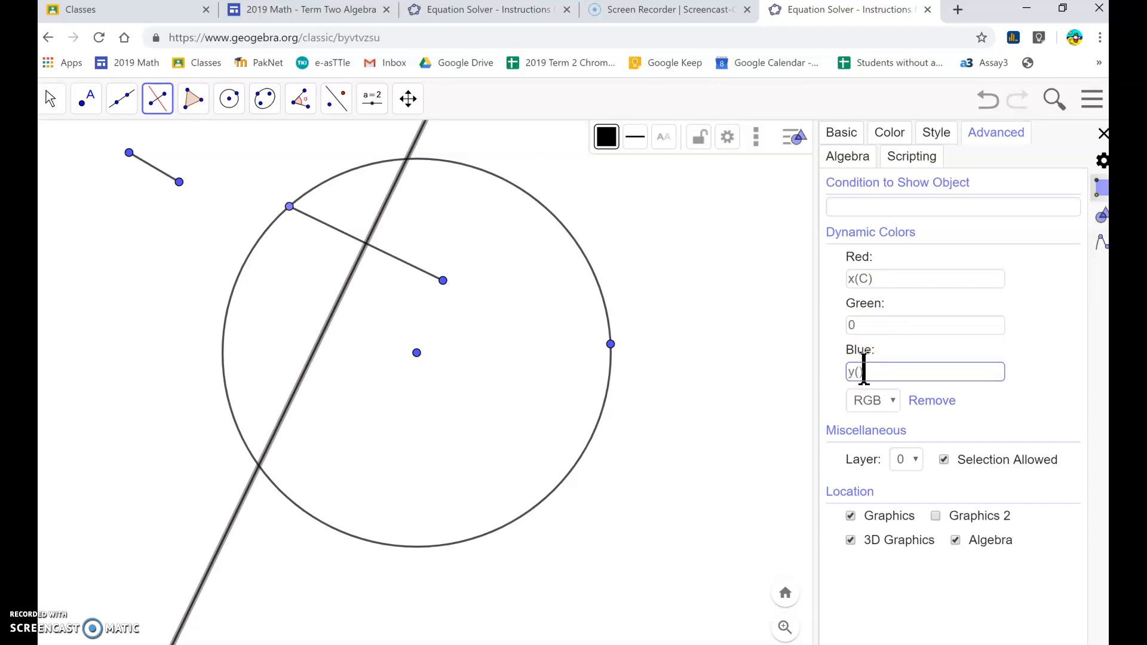
{"action": "left_click", "coordinate": [921, 326]}
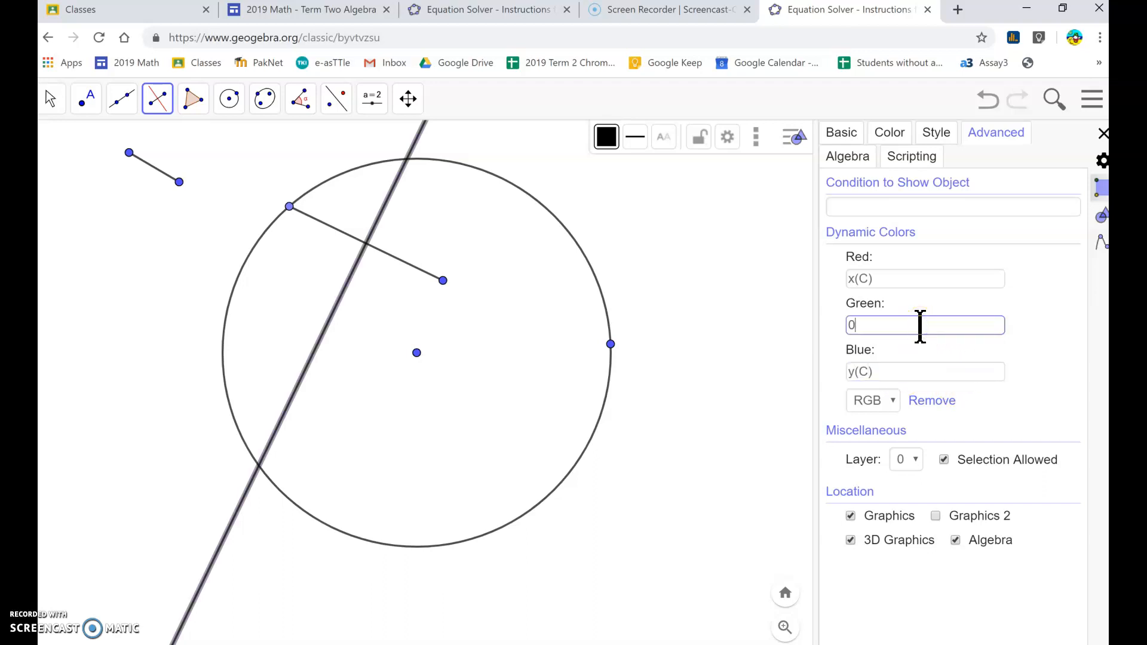
Animate the segment's endpoint on the circle, turn on the bisector's trace and close the settings
{"action": "right_click", "coordinate": [289, 207]}
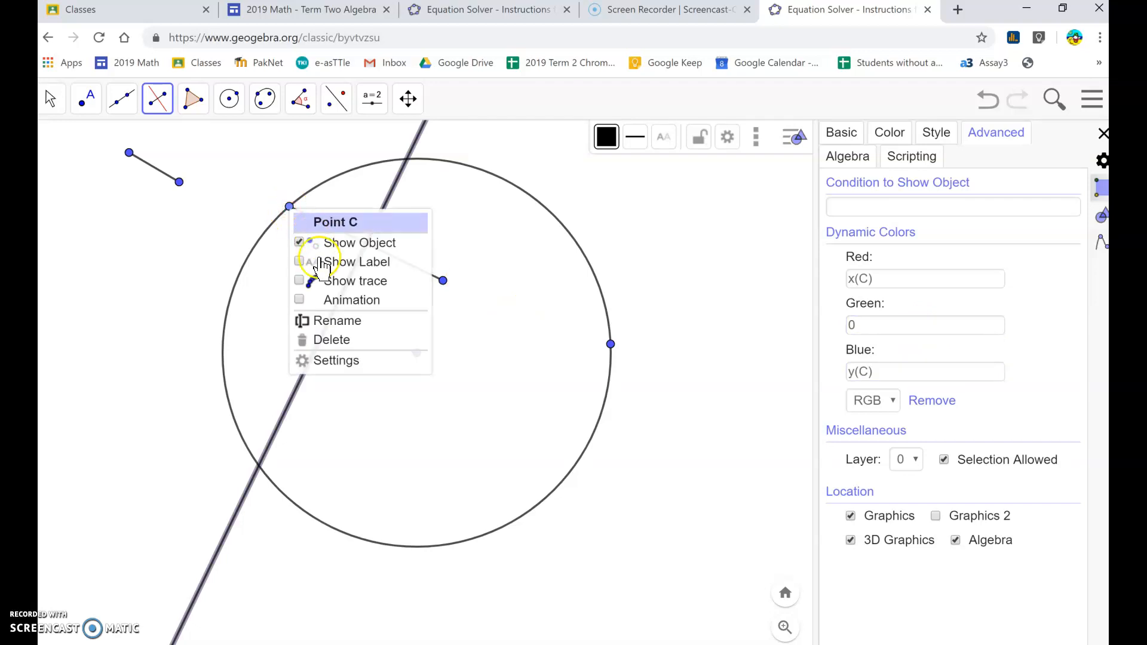
{"action": "left_click", "coordinate": [320, 301]}
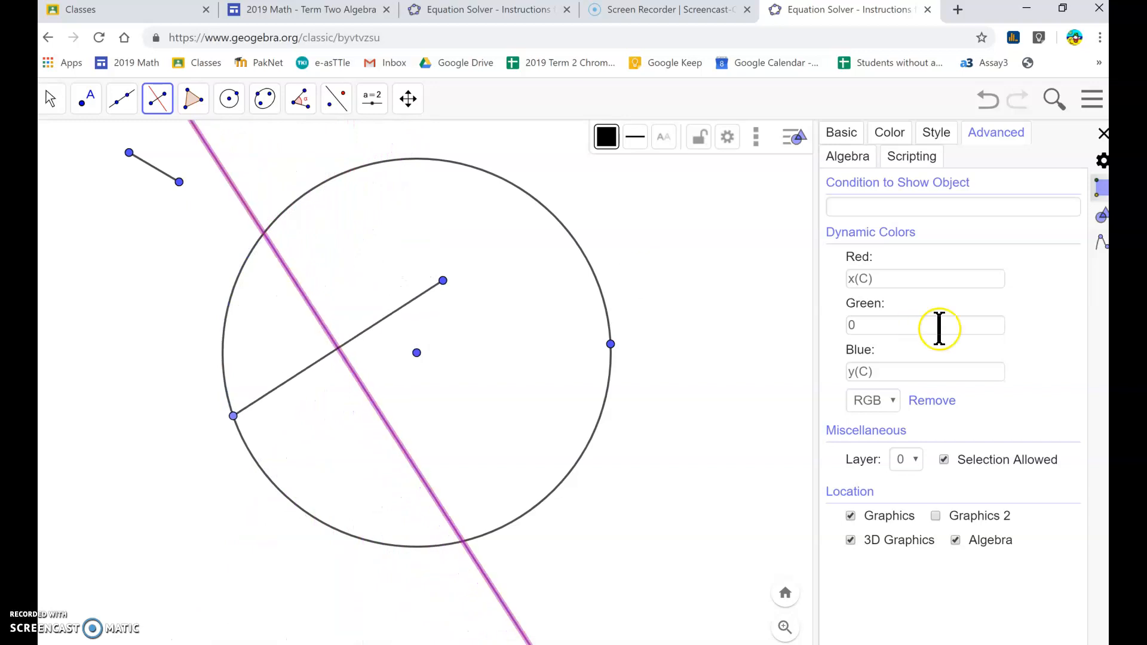
{"action": "left_click", "coordinate": [843, 136]}
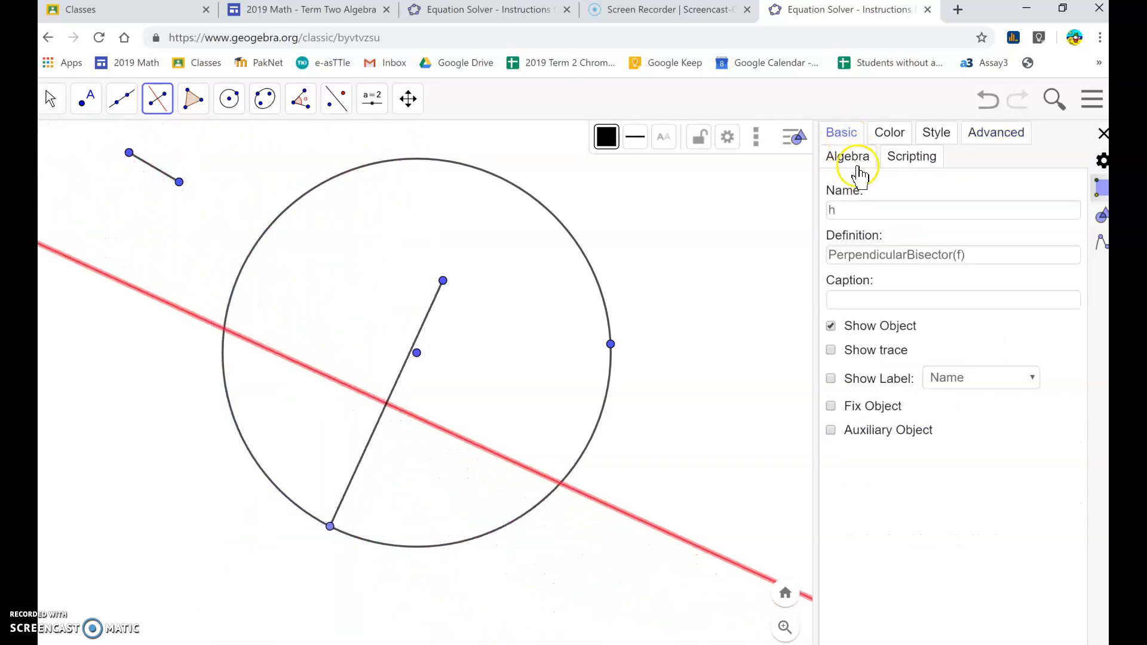
{"action": "left_click", "coordinate": [831, 351]}
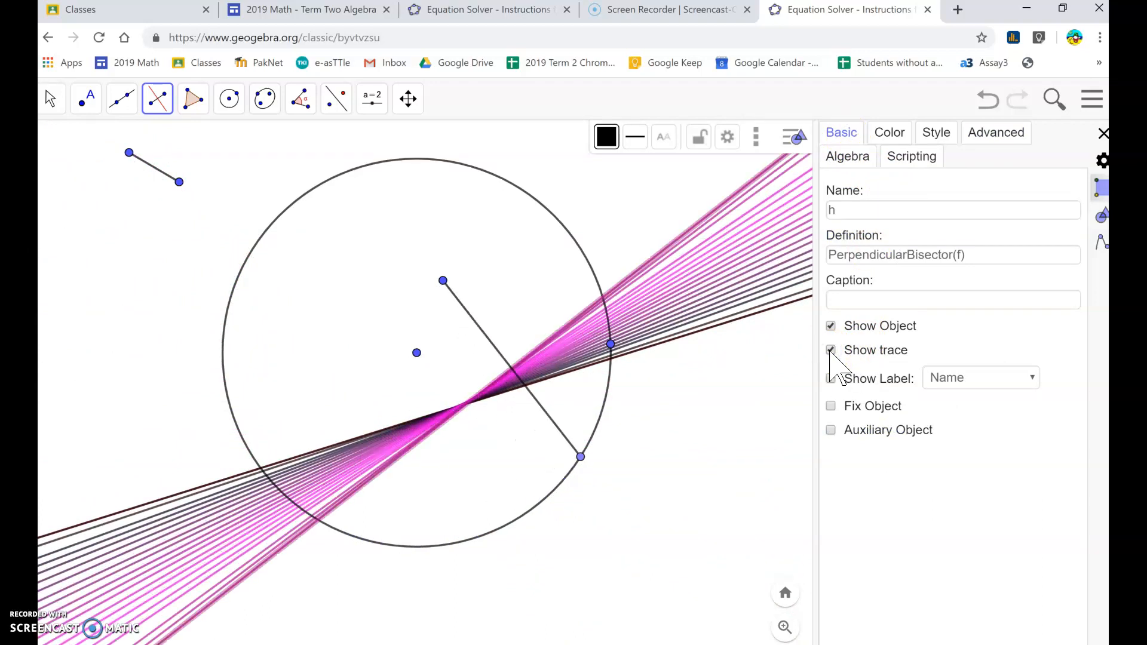
{"action": "left_click", "coordinate": [1104, 135]}
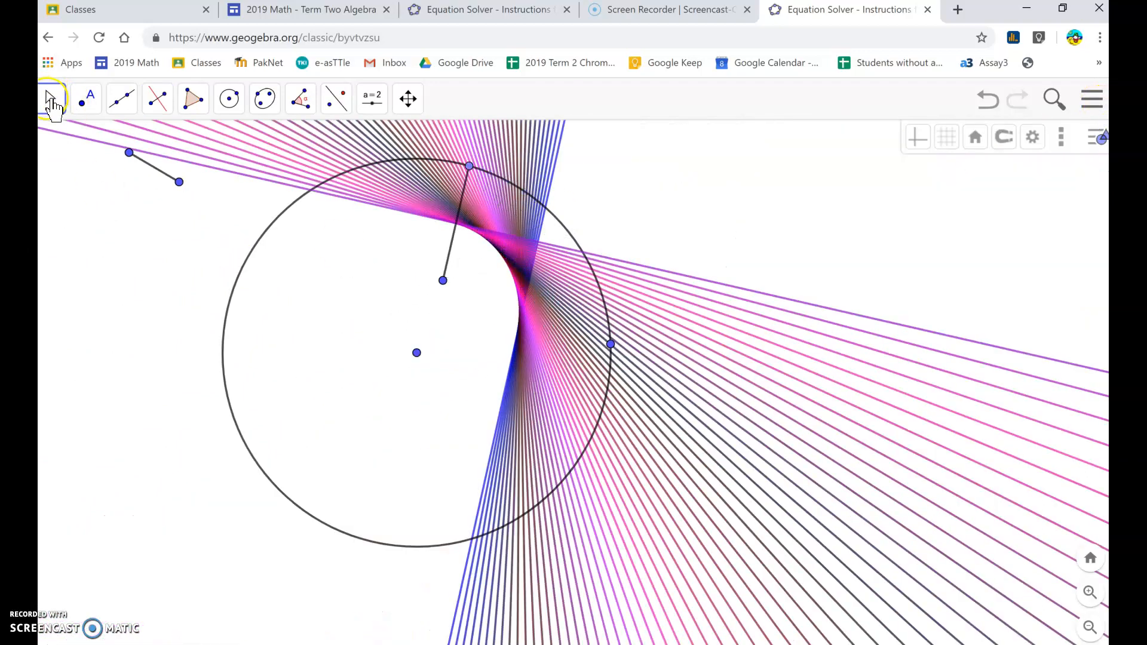
Delete the short stray segment outside the circle's upper-left edge together with both of its endpoints
{"action": "left_click", "coordinate": [53, 106]}
{"action": "left_click", "coordinate": [73, 144]}
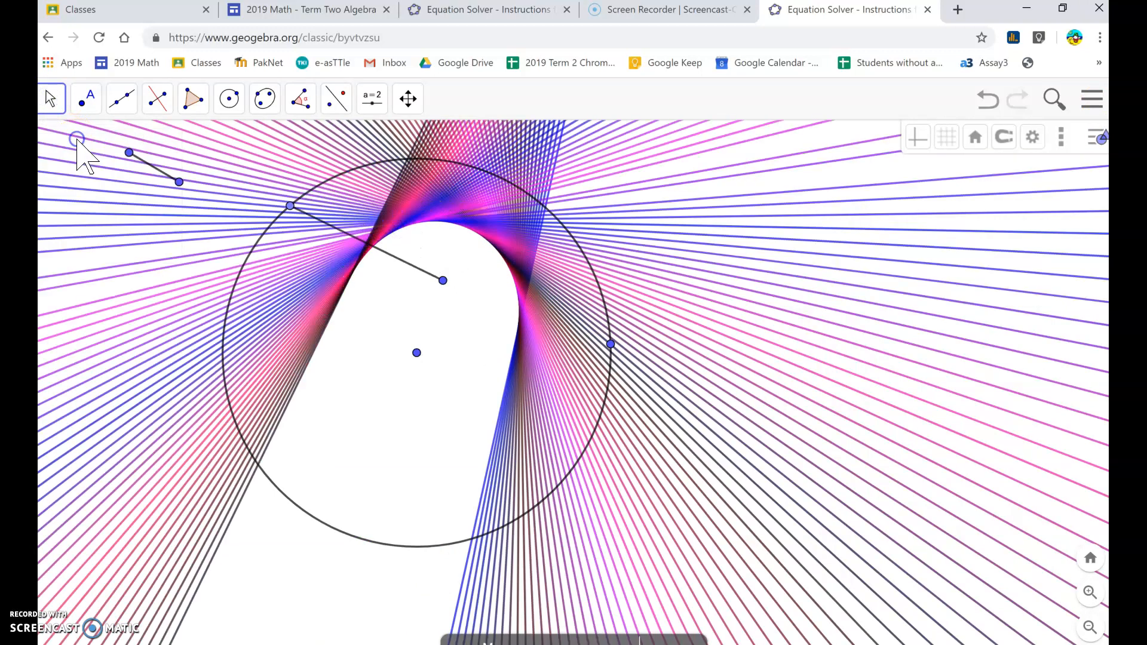
{"action": "left_click", "coordinate": [153, 166]}
{"action": "key", "text": "Delete"}
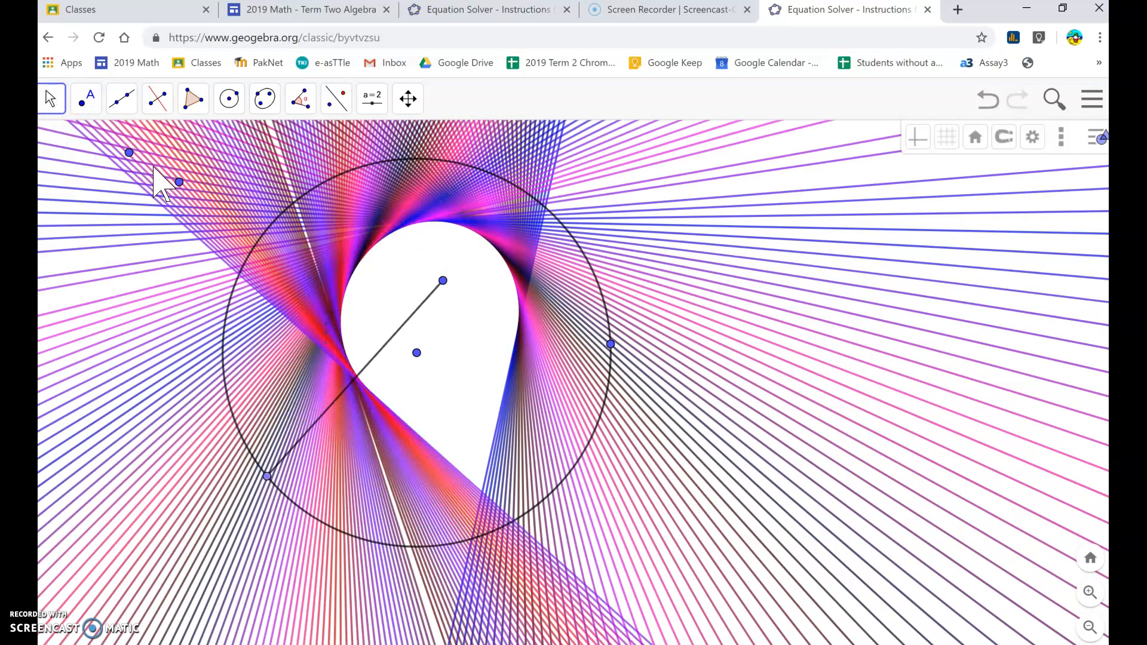
{"action": "left_click", "coordinate": [178, 181]}
{"action": "left_click", "coordinate": [180, 181]}
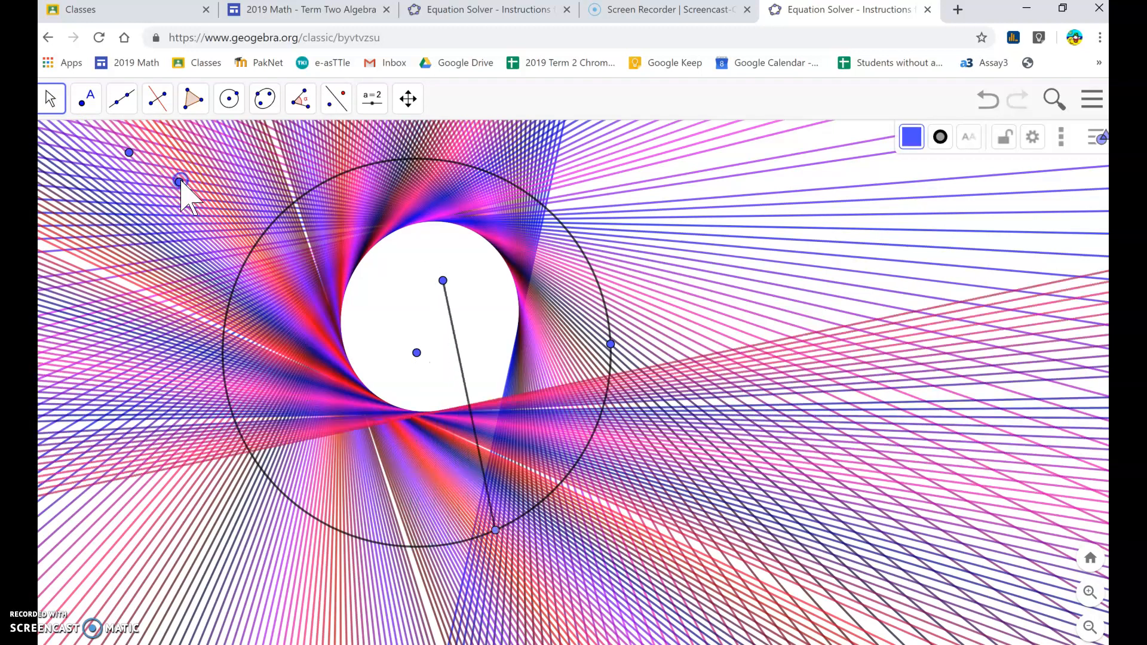
{"action": "key", "text": "Delete"}
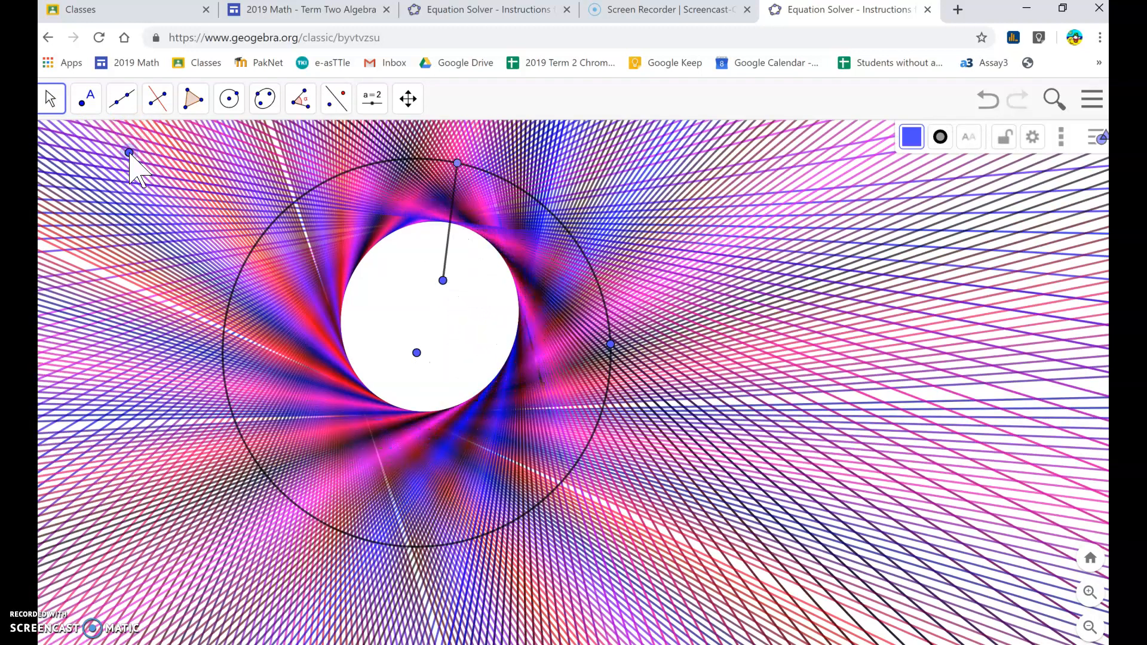
{"action": "key", "text": "Delete"}
Move the segment's free endpoint close to the circle's right-hand edge, still inside it, and clear the old traces so the pattern redraws
{"action": "left_click_drag", "start_coordinate": [142, 181], "coordinate": [198, 183]}
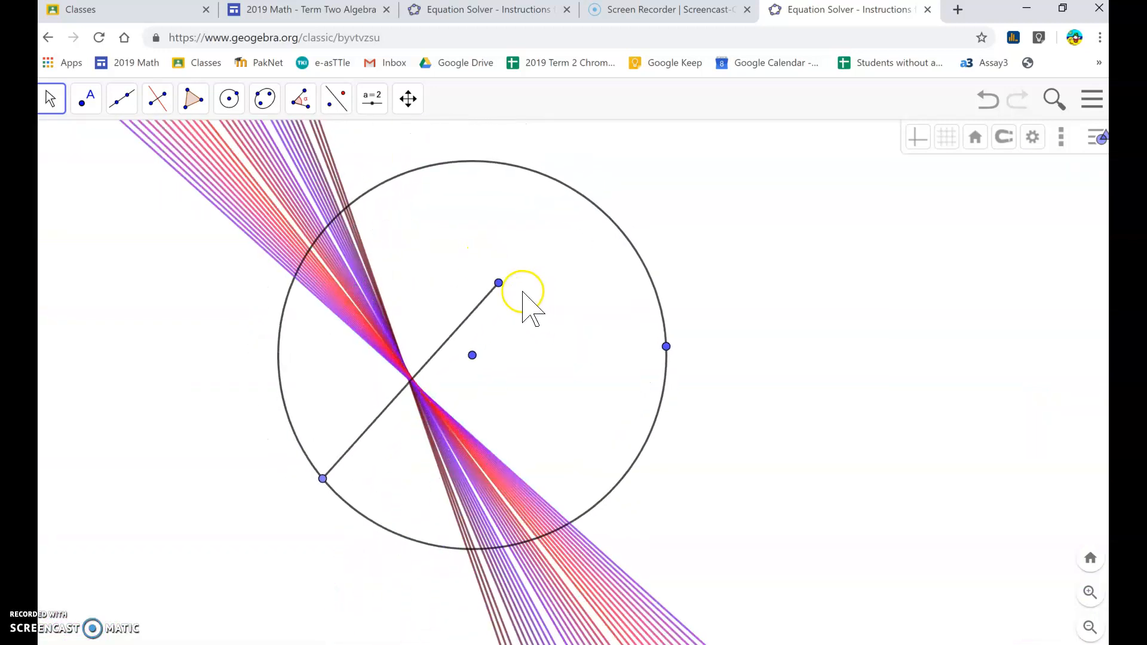
{"action": "left_click_drag", "start_coordinate": [498, 283], "coordinate": [630, 355]}
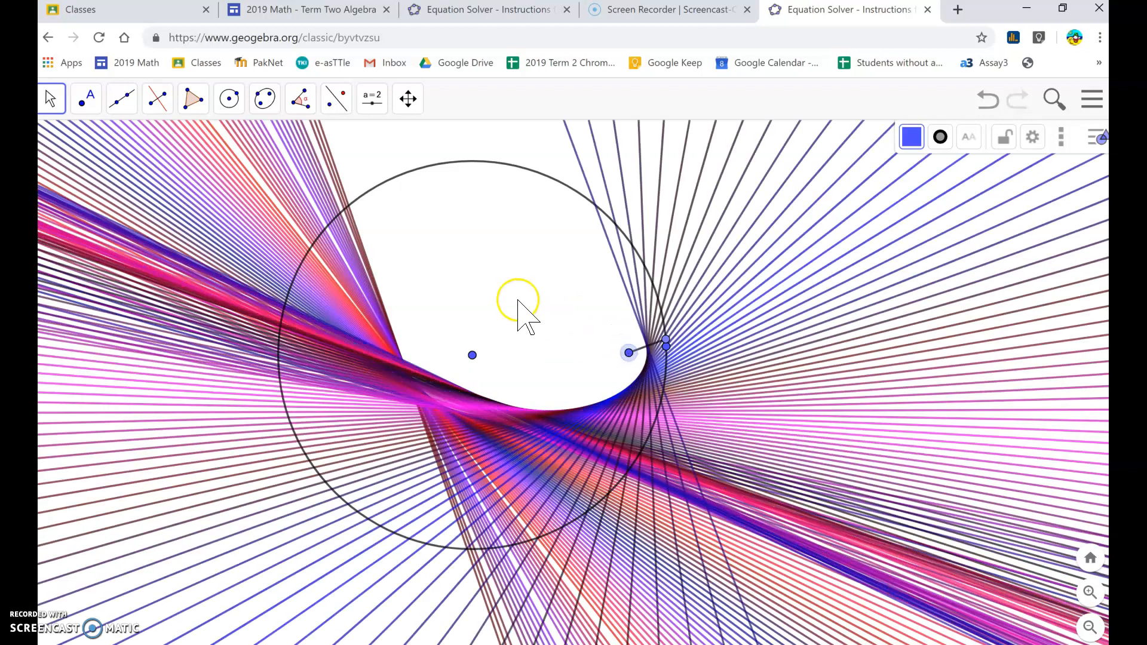
{"action": "left_click_drag", "start_coordinate": [517, 300], "coordinate": [521, 299]}
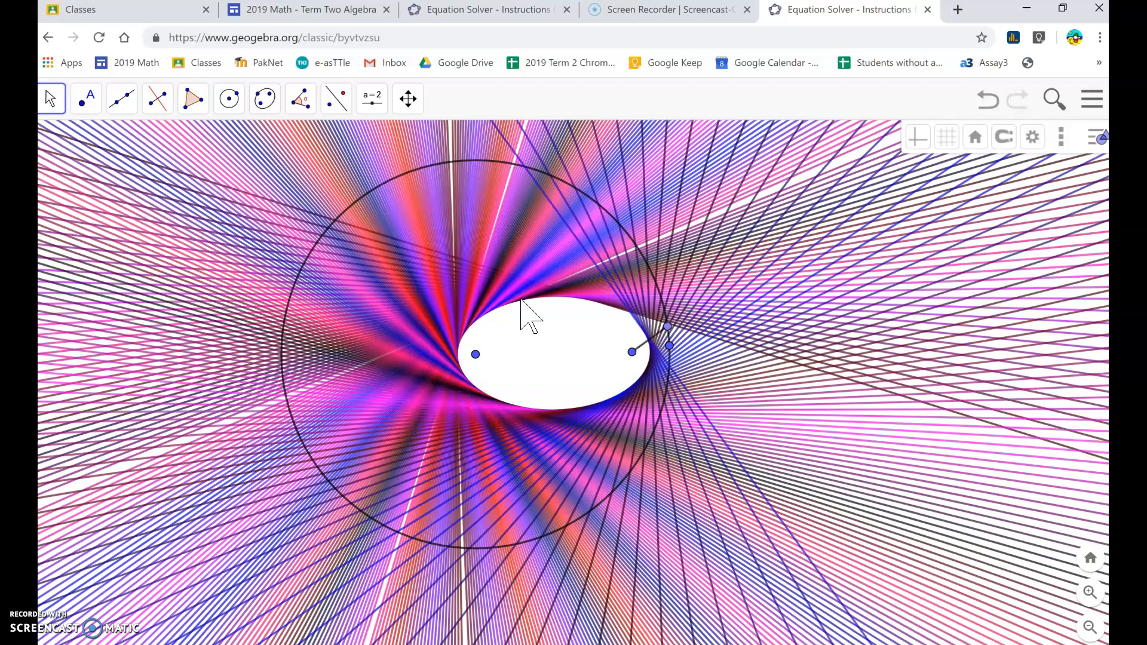
Enlarge the circle with its radius point and move the segment's free endpoint up and to the right inside it, clearing the old traces
{"action": "left_click_drag", "start_coordinate": [670, 348], "coordinate": [824, 366]}
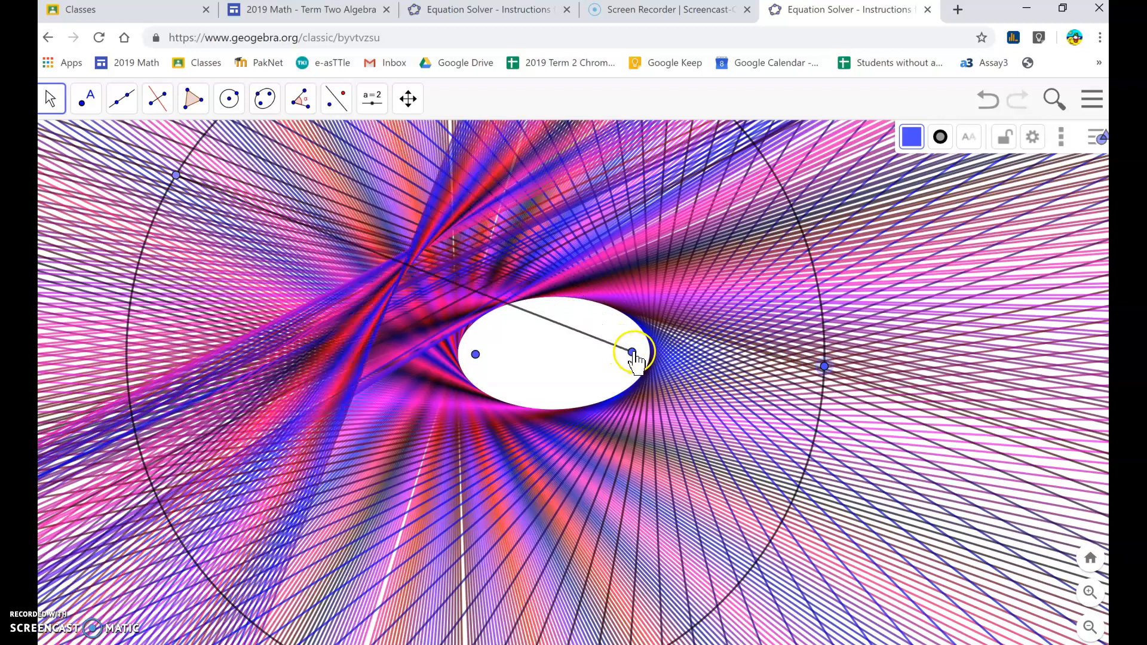
{"action": "left_click_drag", "start_coordinate": [745, 279], "coordinate": [746, 303]}
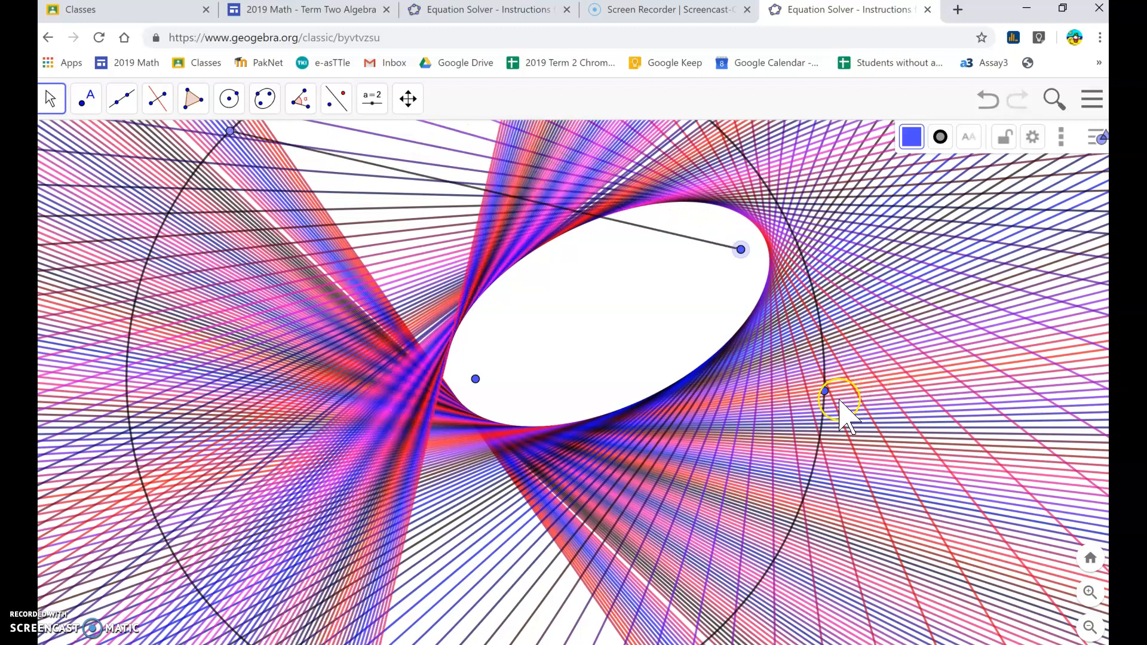
Shrink the circle with its radius point and place the segment's free endpoint outside its right-hand edge, clearing the old traces
{"action": "left_click_drag", "start_coordinate": [824, 391], "coordinate": [727, 359]}
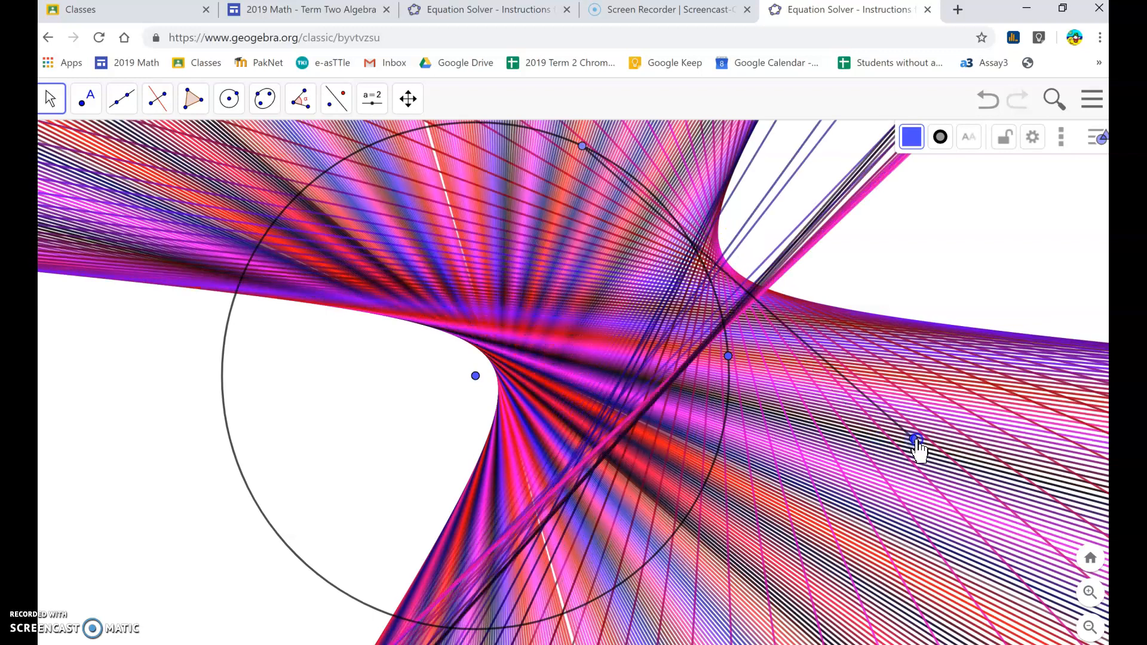
{"action": "left_click_drag", "start_coordinate": [959, 326], "coordinate": [960, 331]}
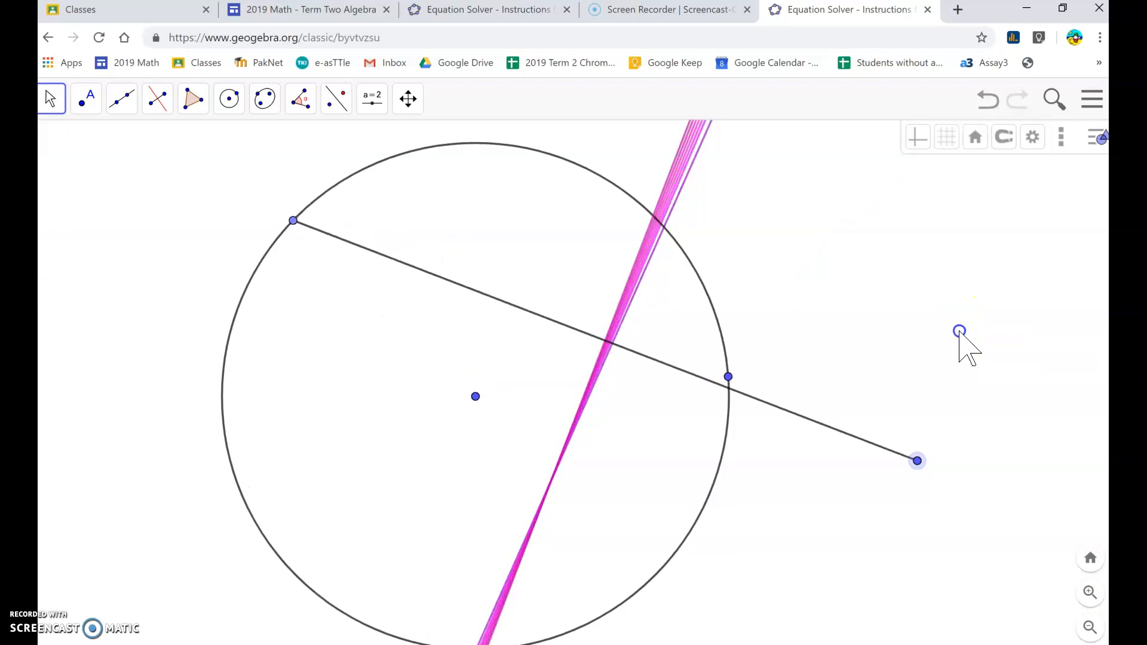